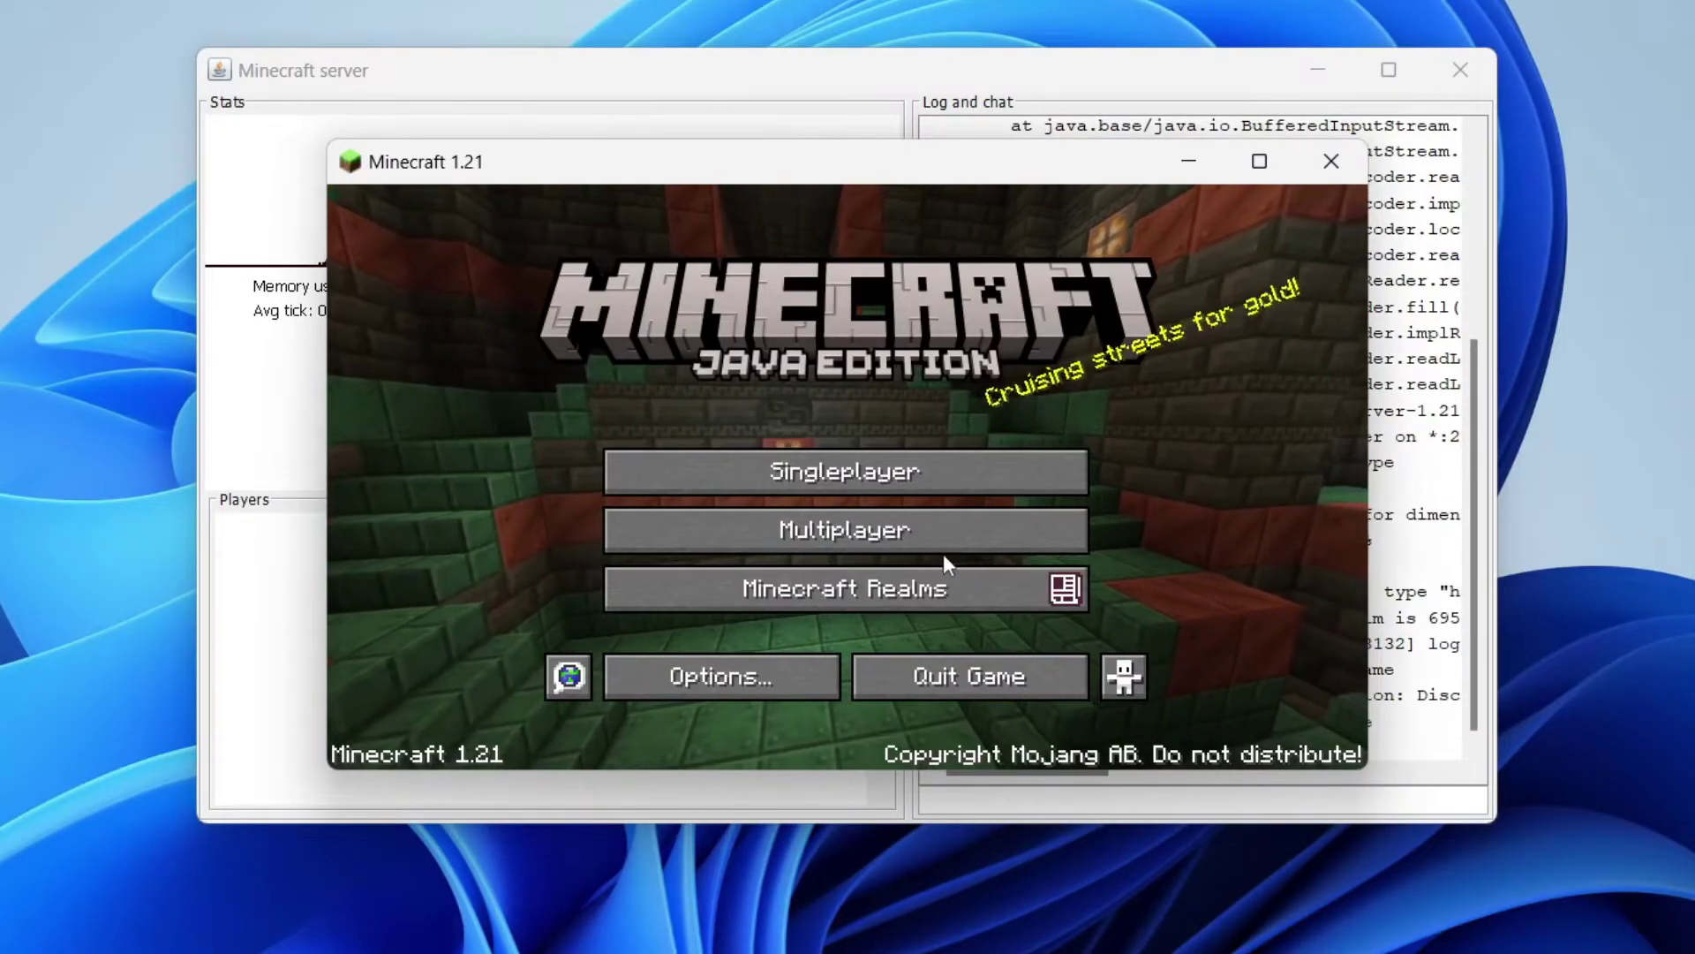
In Multiplayer, add a server entry with the address localhost.
{"action": "left_click", "coordinate": [911, 528]}
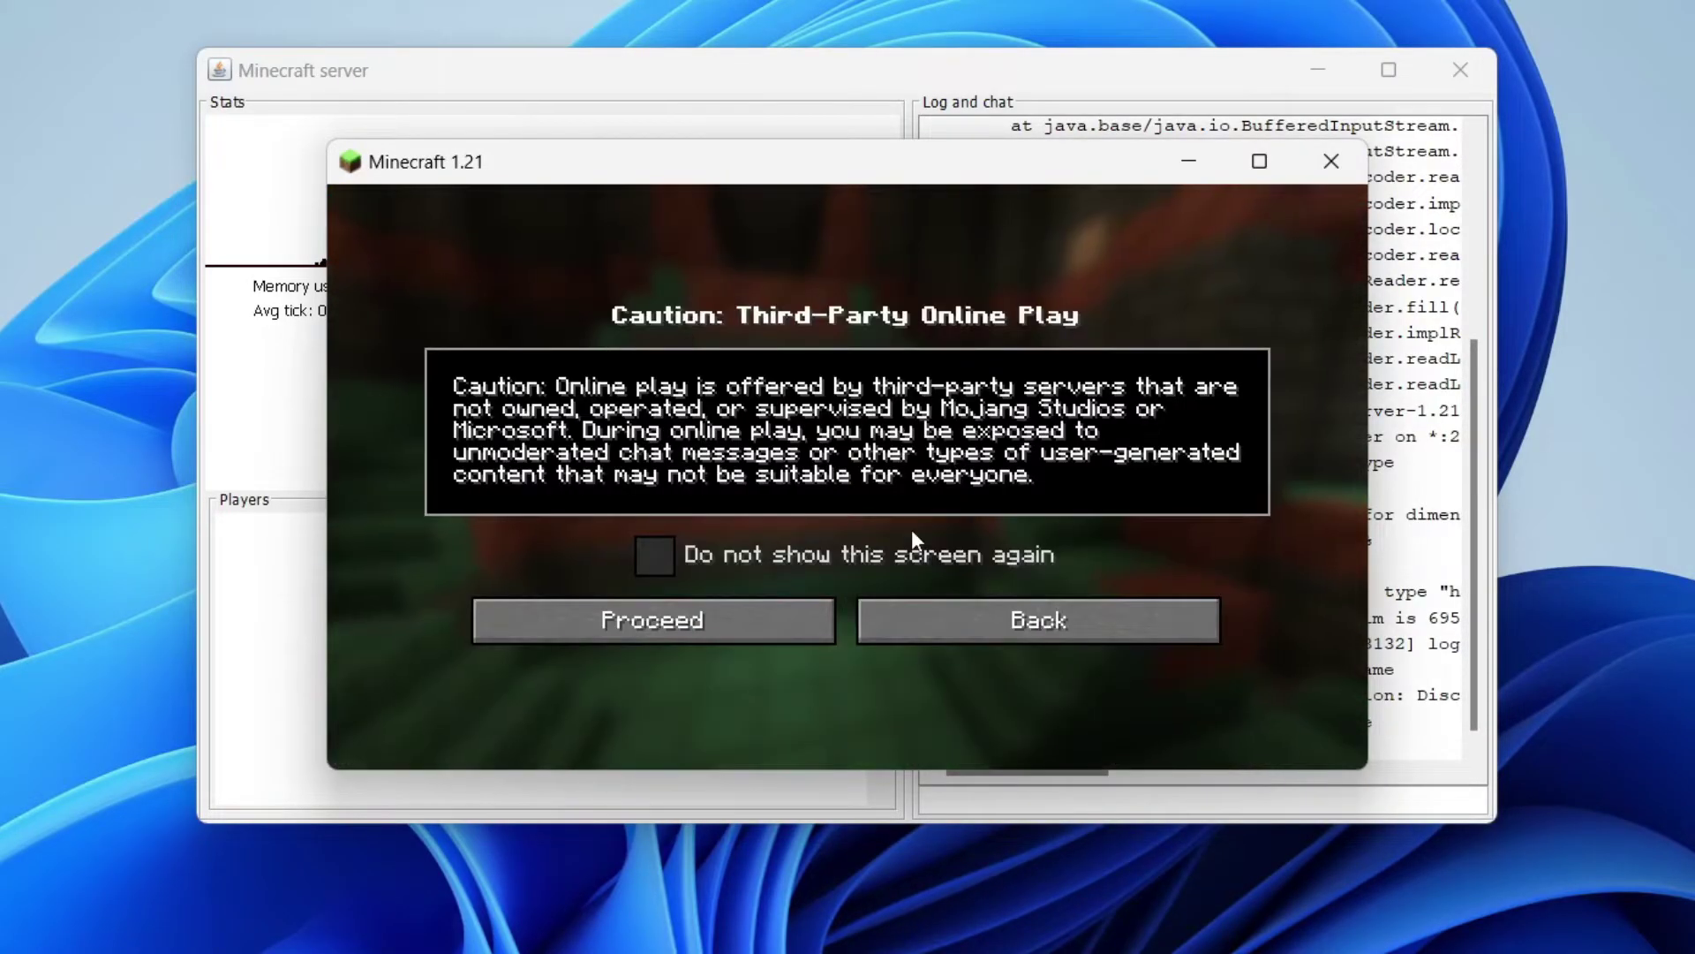
{"action": "left_click", "coordinate": [766, 616]}
{"action": "left_click", "coordinate": [1015, 669]}
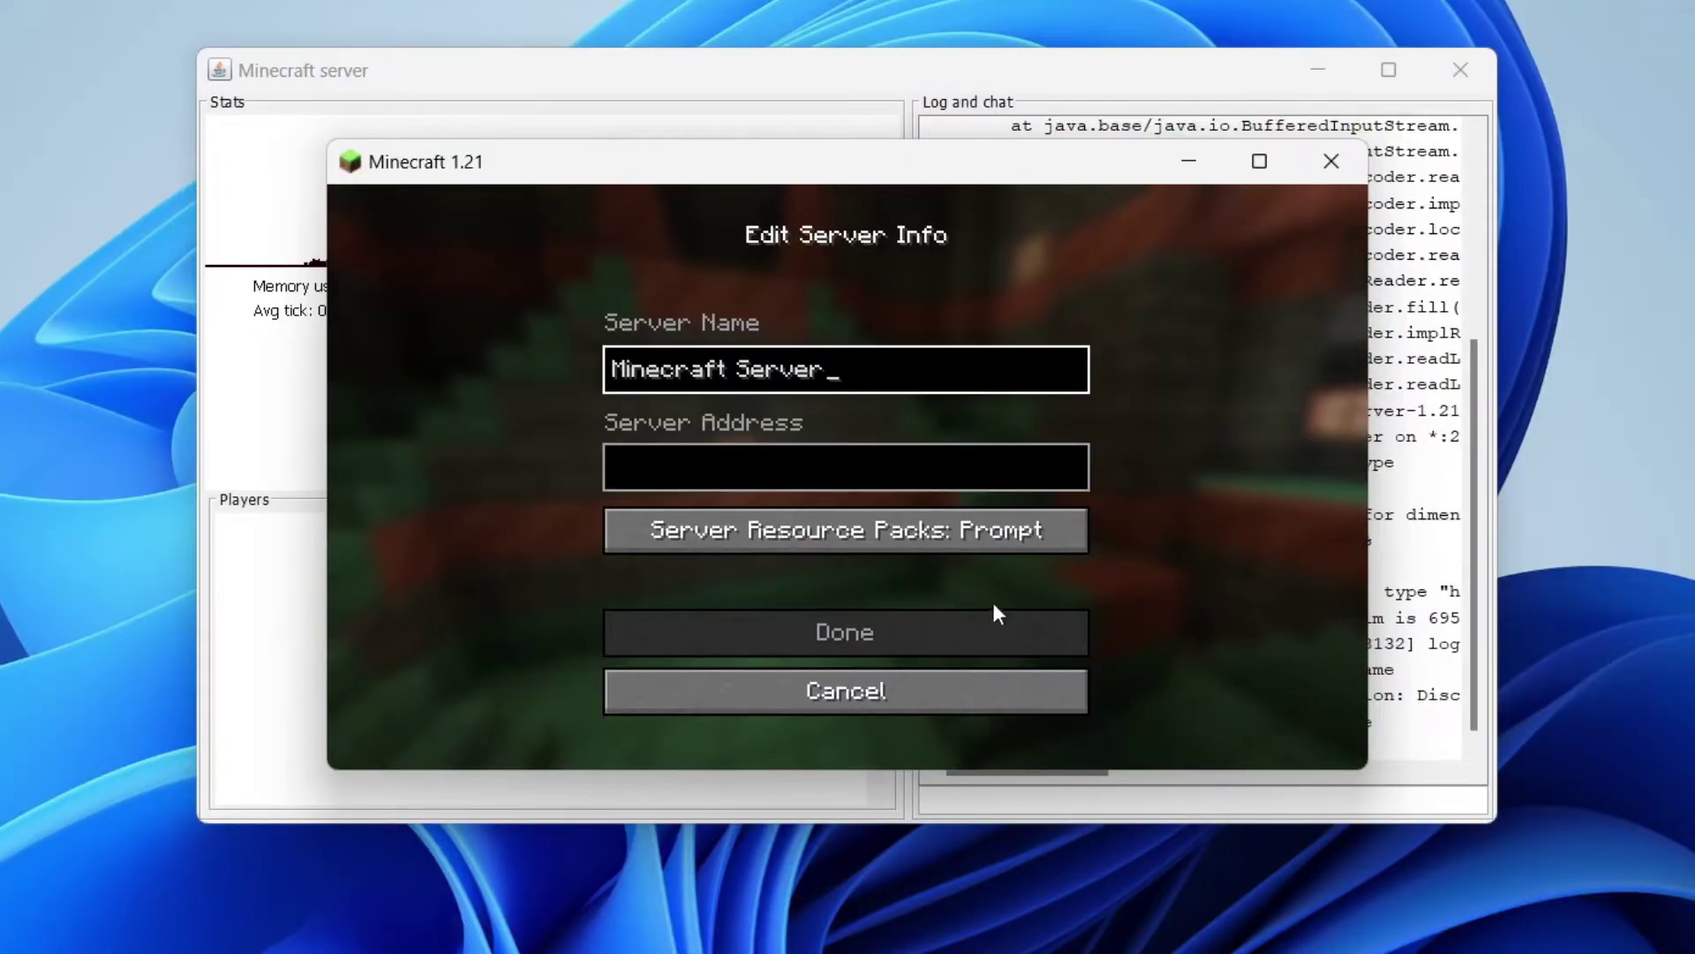
{"action": "left_click", "coordinate": [848, 456]}
{"action": "type", "text": "l"}
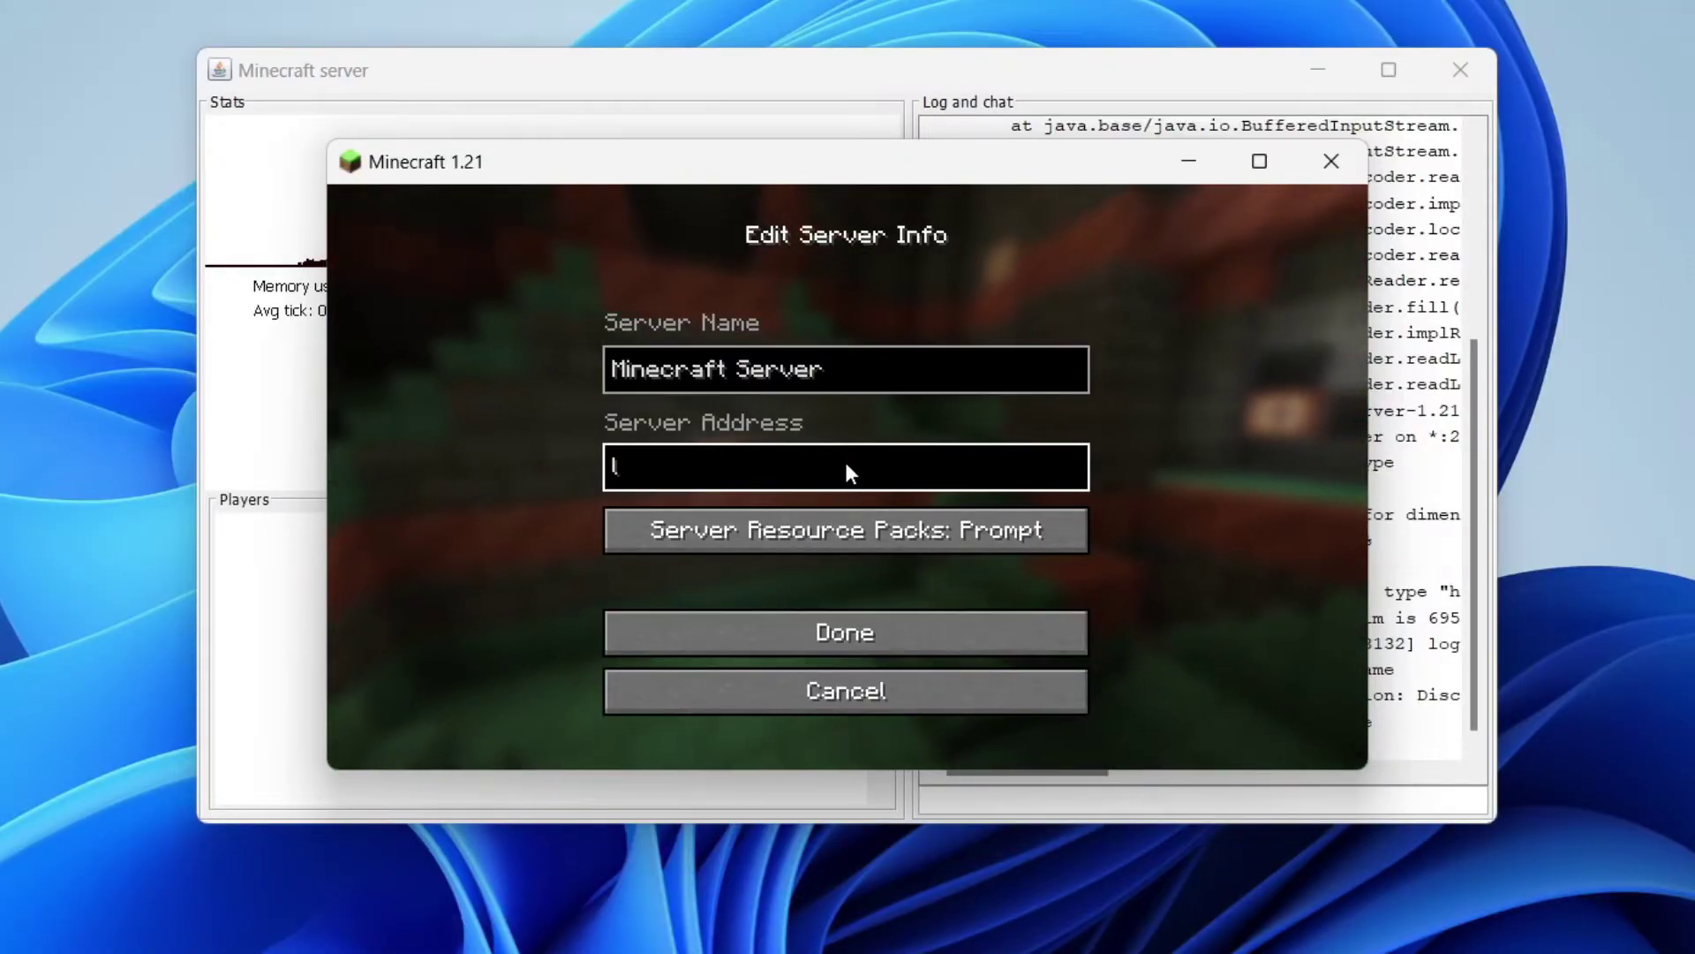
{"action": "type", "text": "ocalhost"}
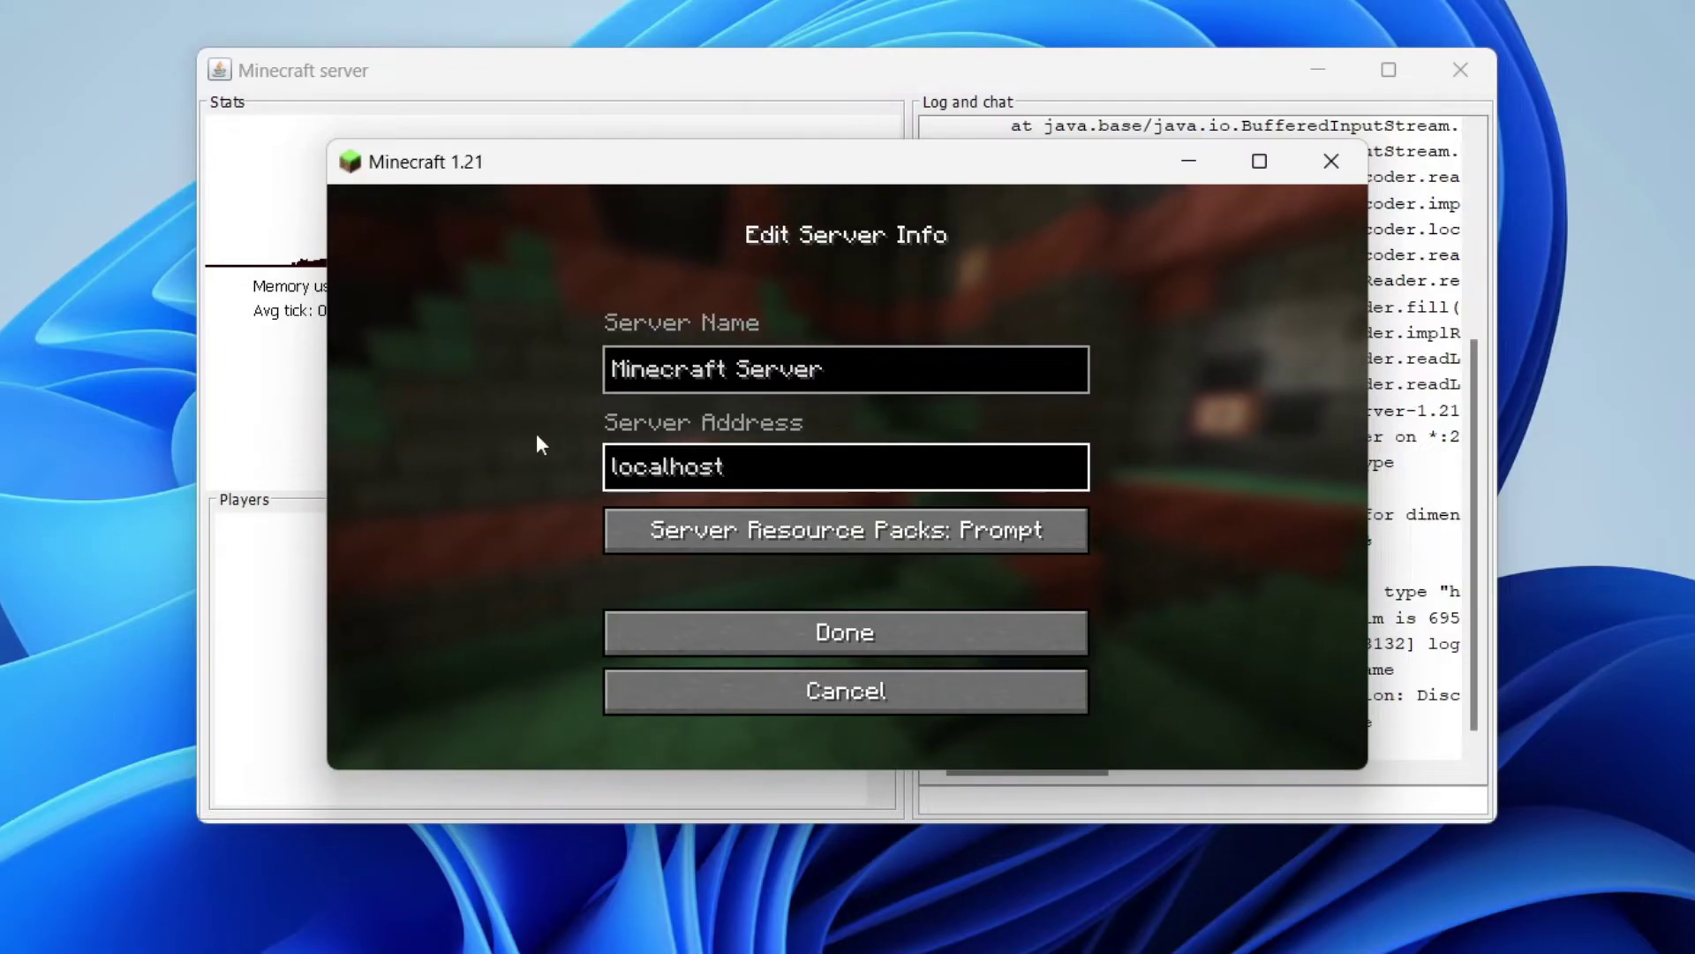
{"action": "left_click", "coordinate": [767, 627]}
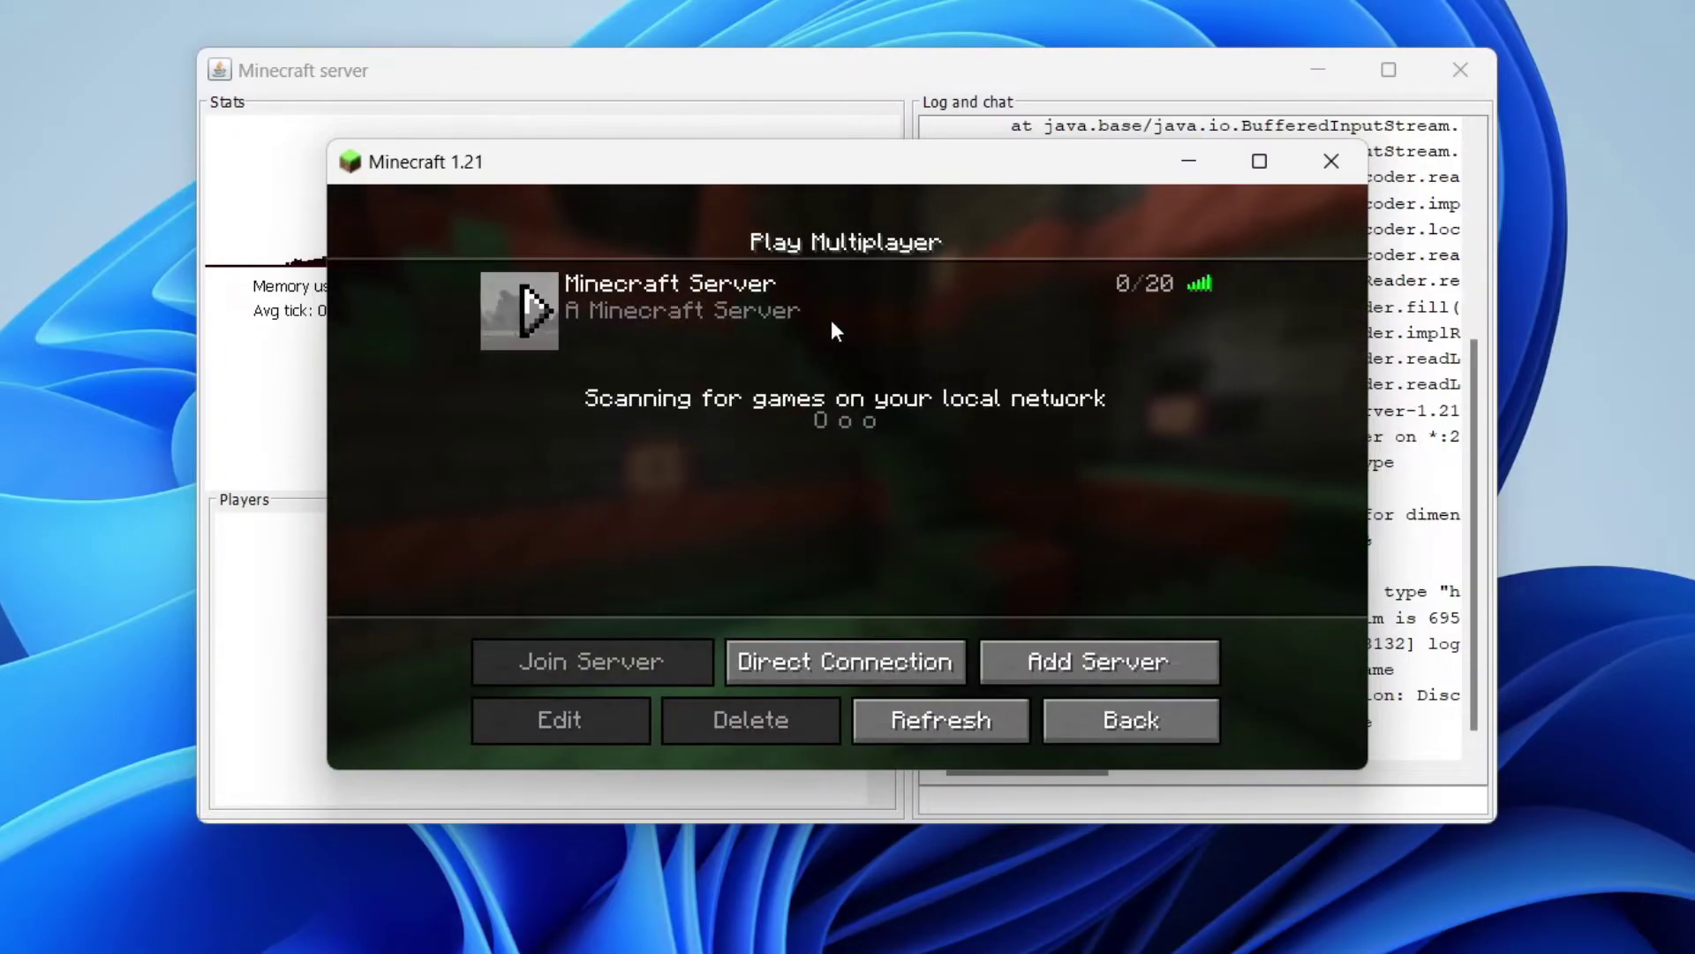
Join the Minecraft Server world, then bring up the game menu.
{"action": "left_click", "coordinate": [733, 300]}
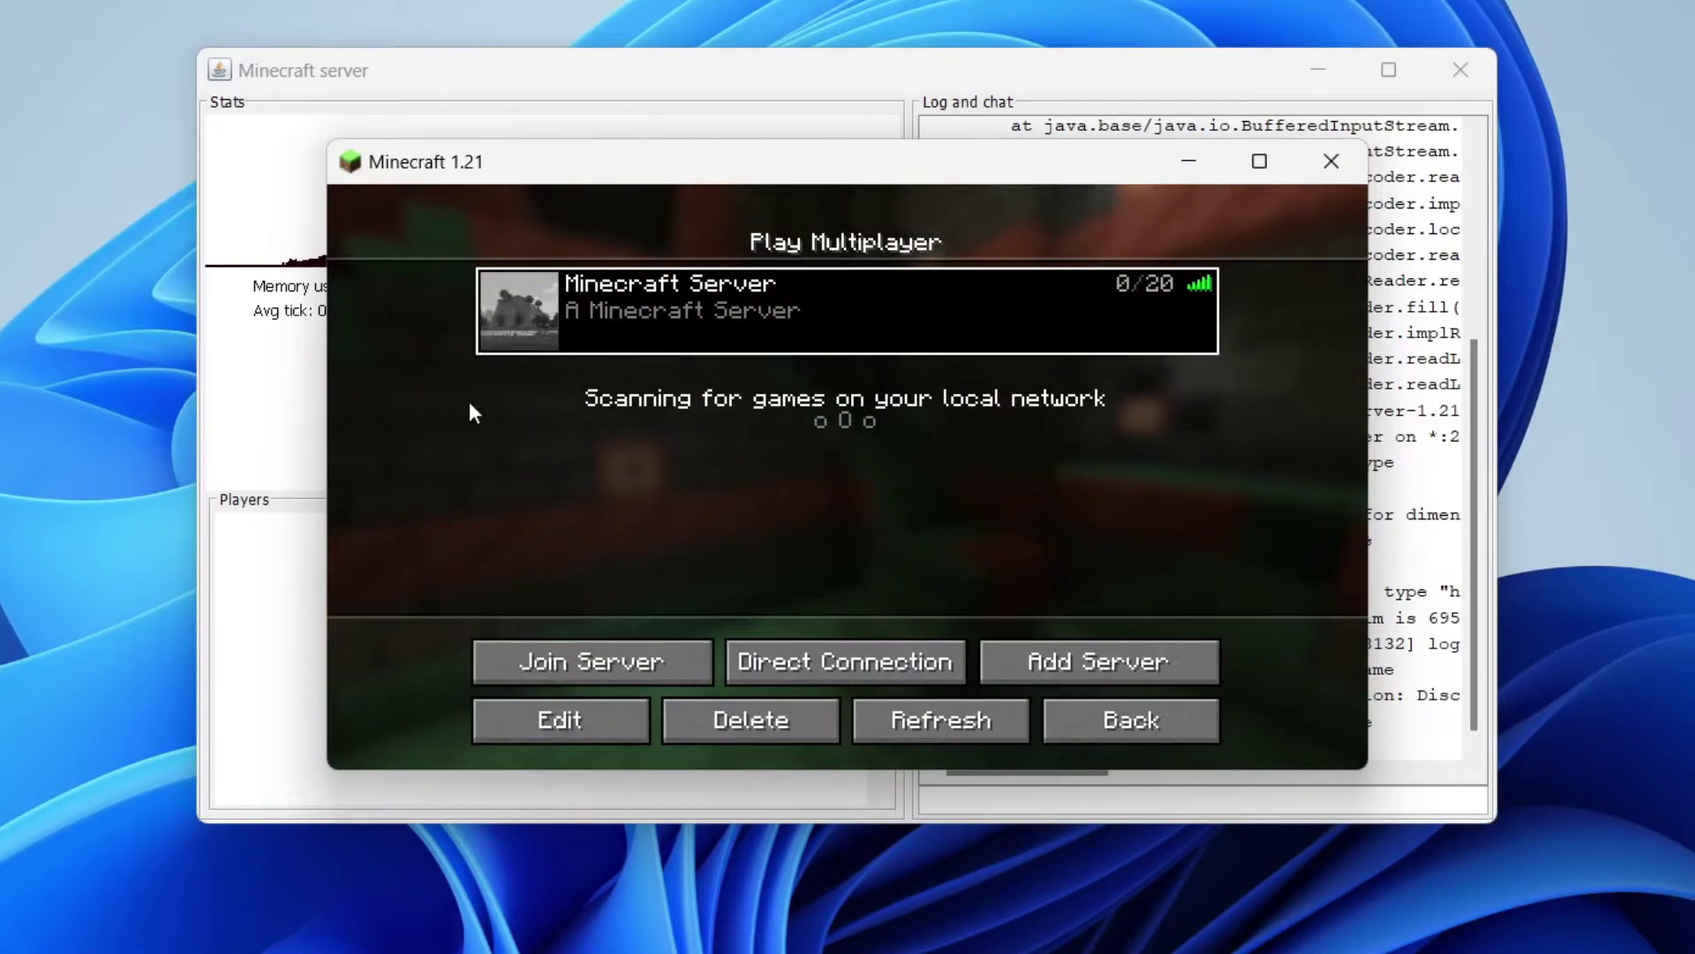
{"action": "left_click", "coordinate": [666, 677]}
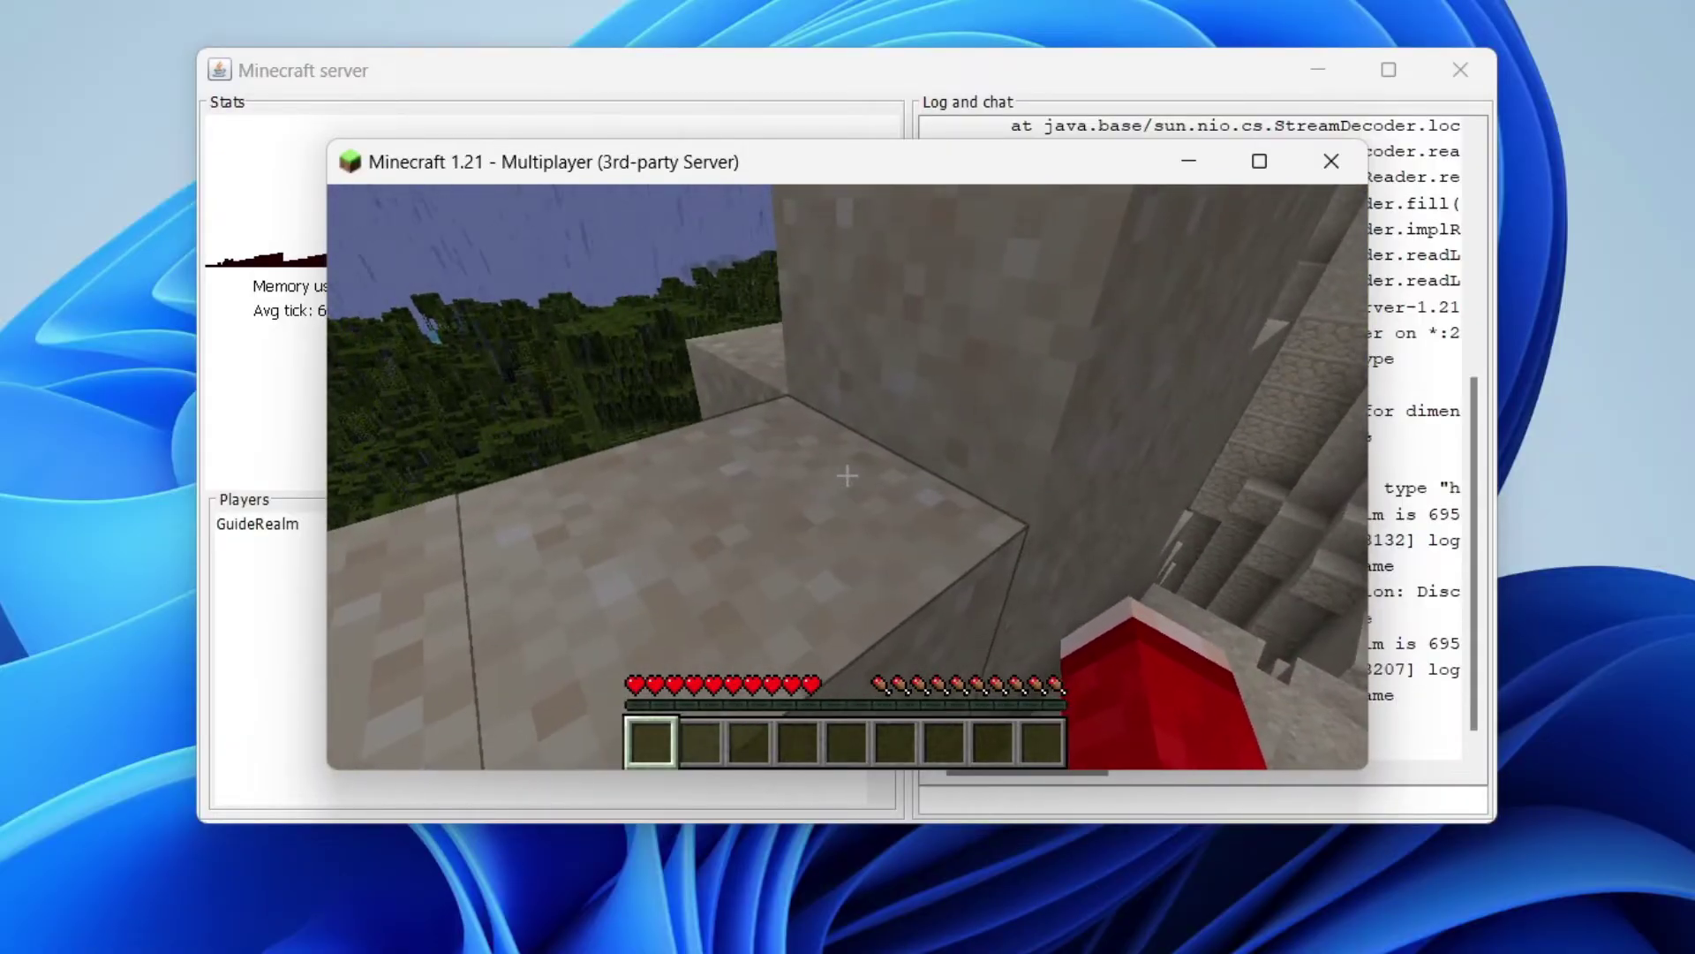
{"action": "key", "text": "Escape"}
Disconnect from the server and load playit.gg in the browser.
{"action": "left_click", "coordinate": [874, 609]}
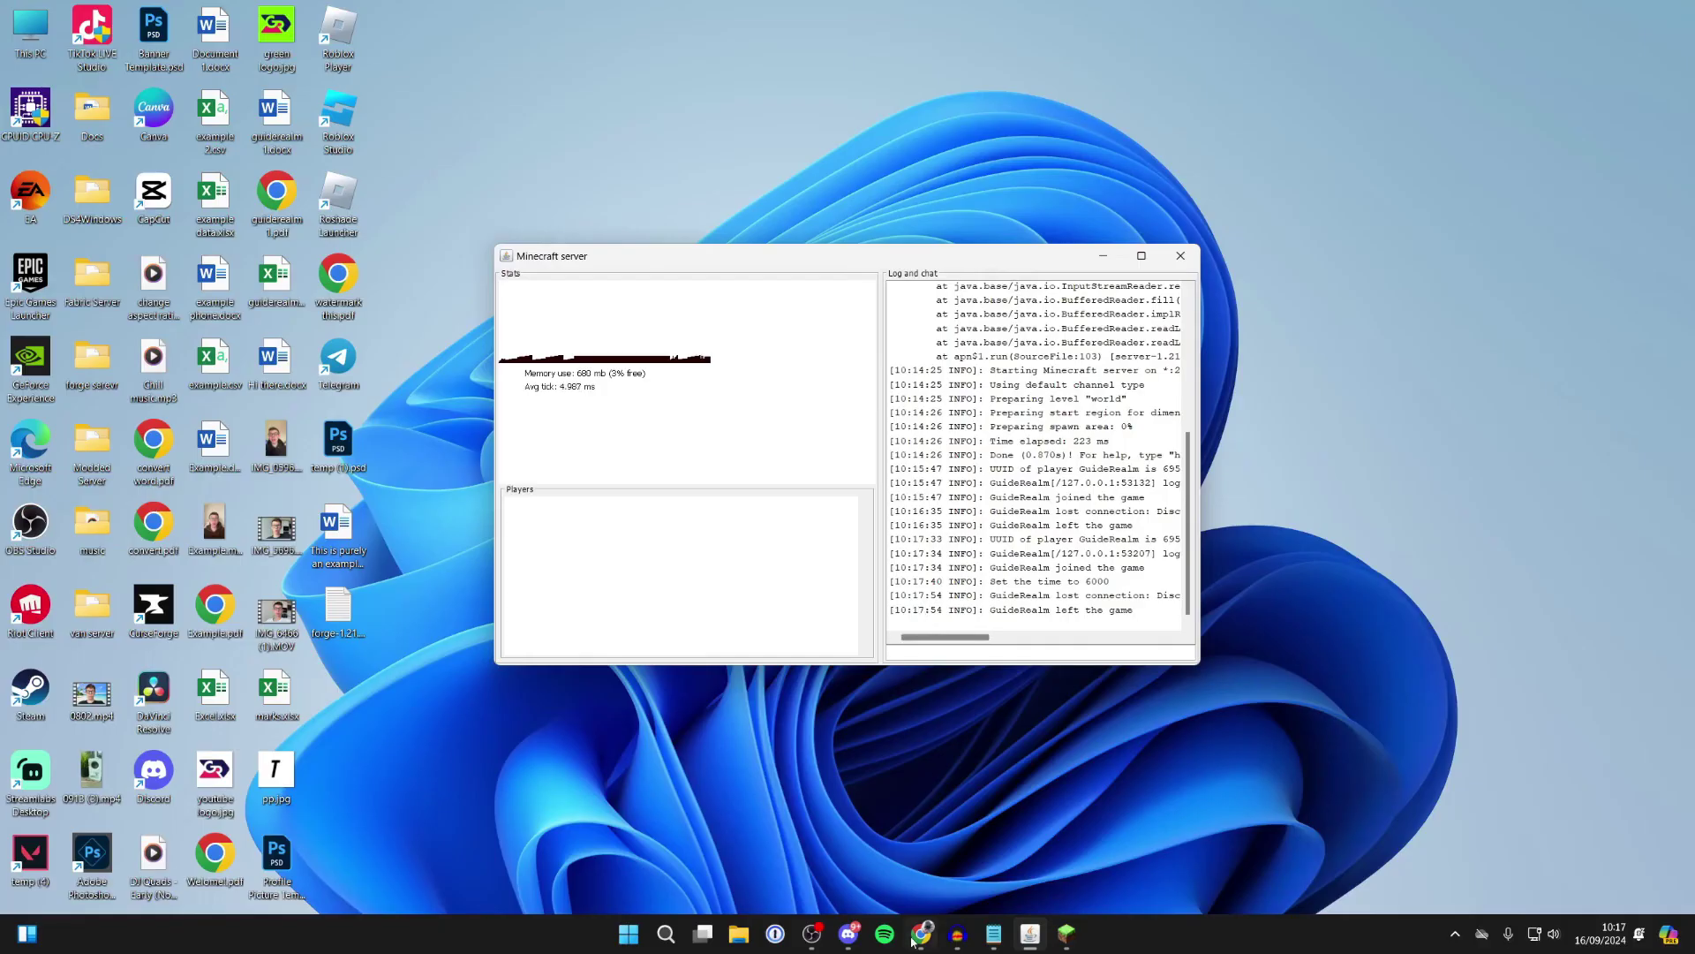
{"action": "left_click", "coordinate": [921, 933]}
{"action": "left_click", "coordinate": [162, 53]}
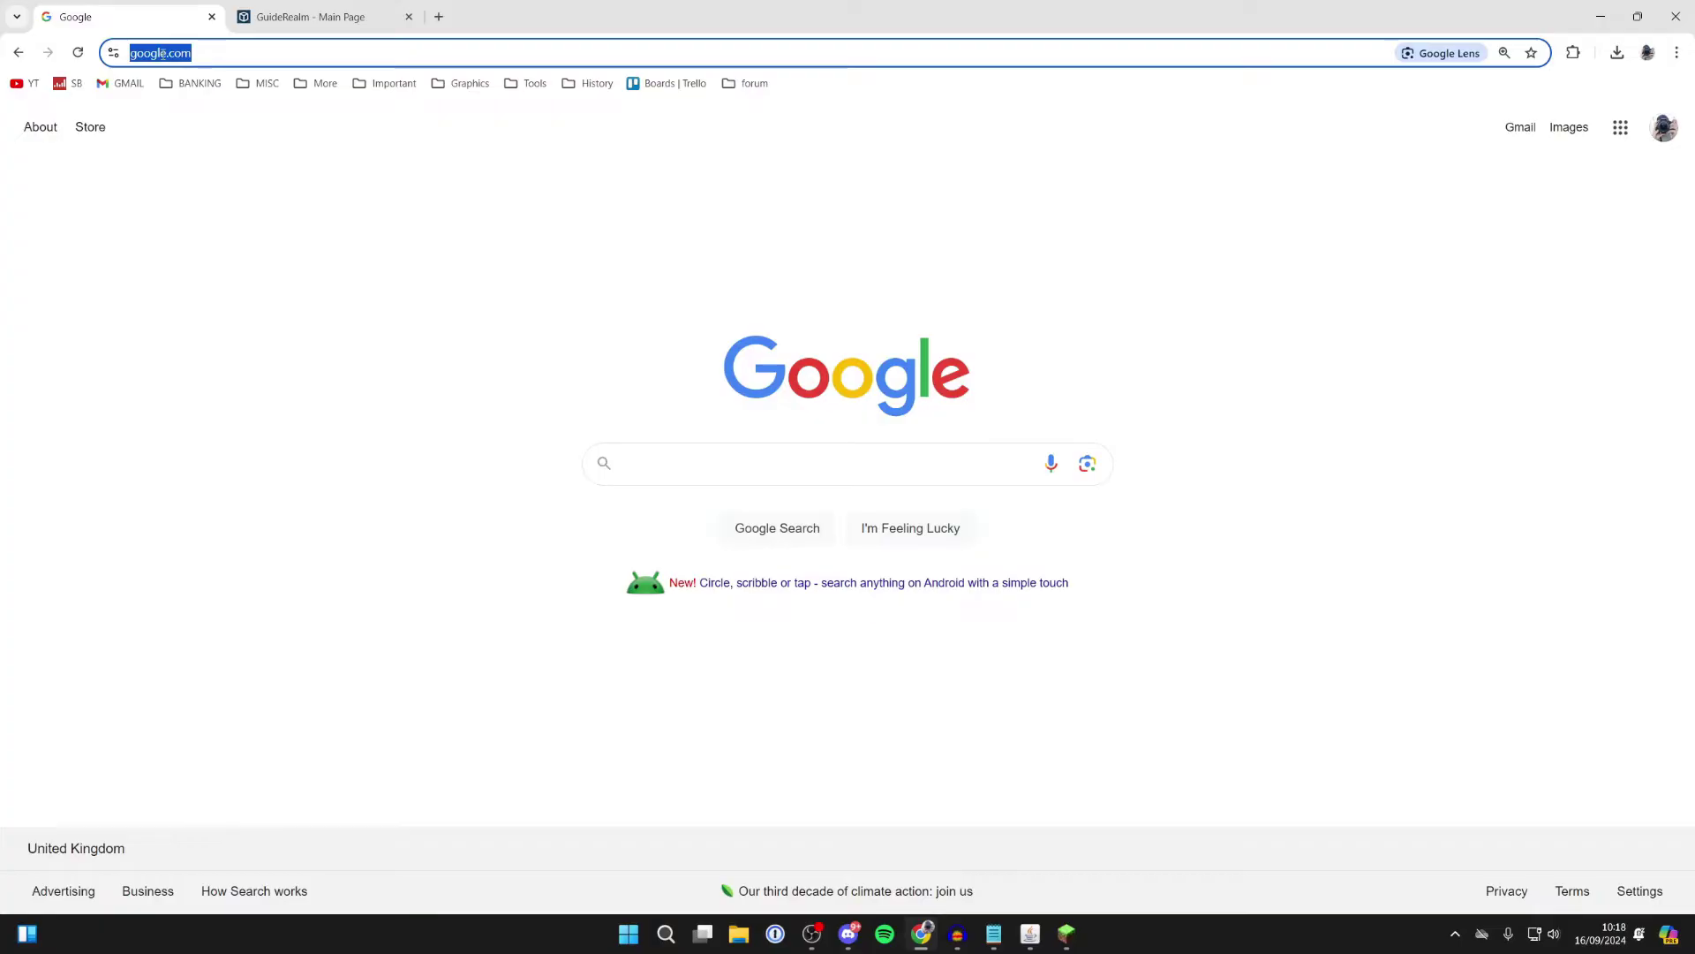
{"action": "type", "text": "playit.gg"}
{"action": "key", "text": "Return"}
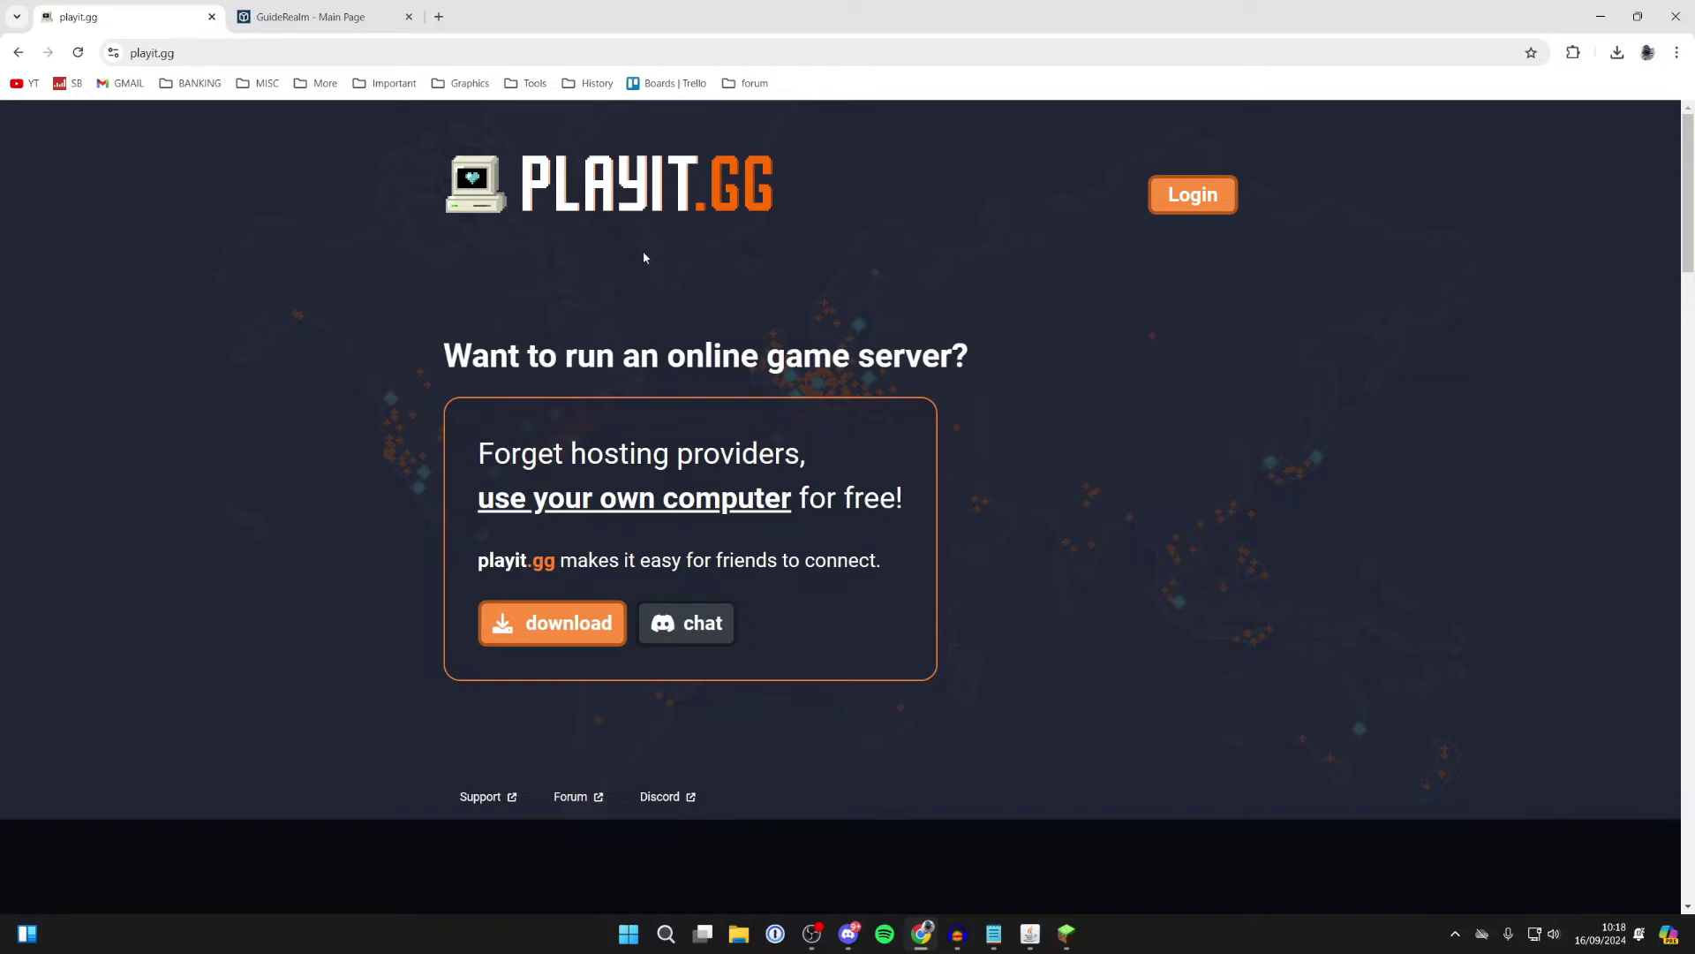
Download the playit Windows installer and run it.
{"action": "left_click", "coordinate": [560, 647]}
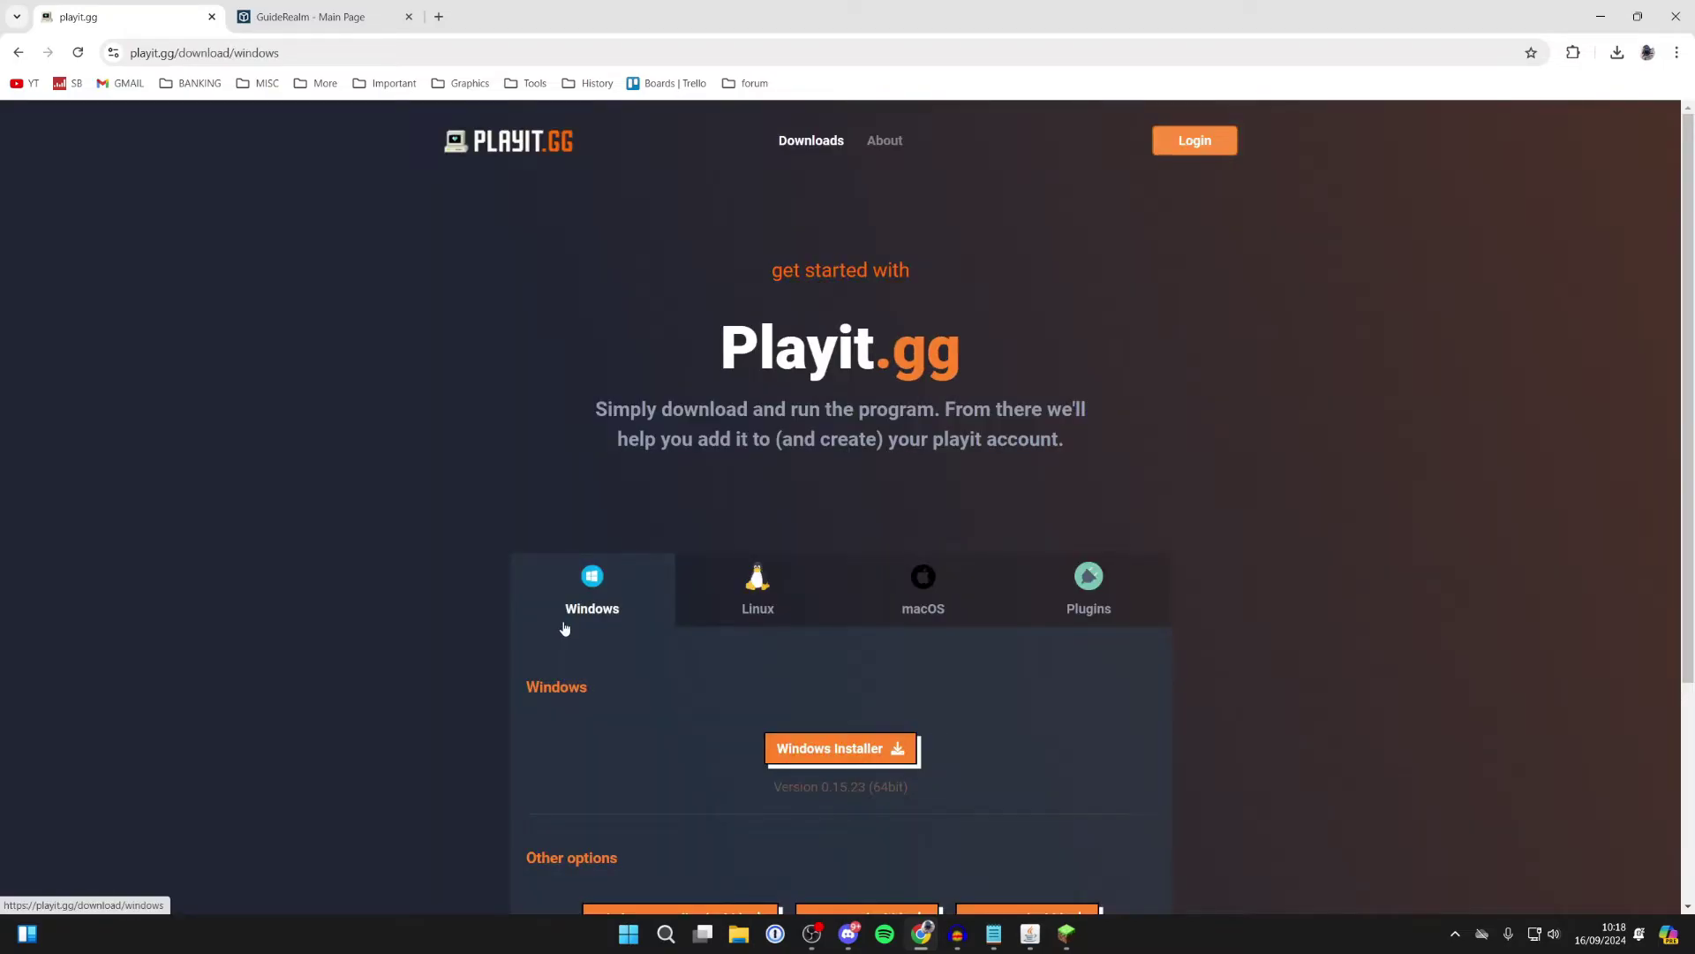
{"action": "left_click", "coordinate": [852, 751]}
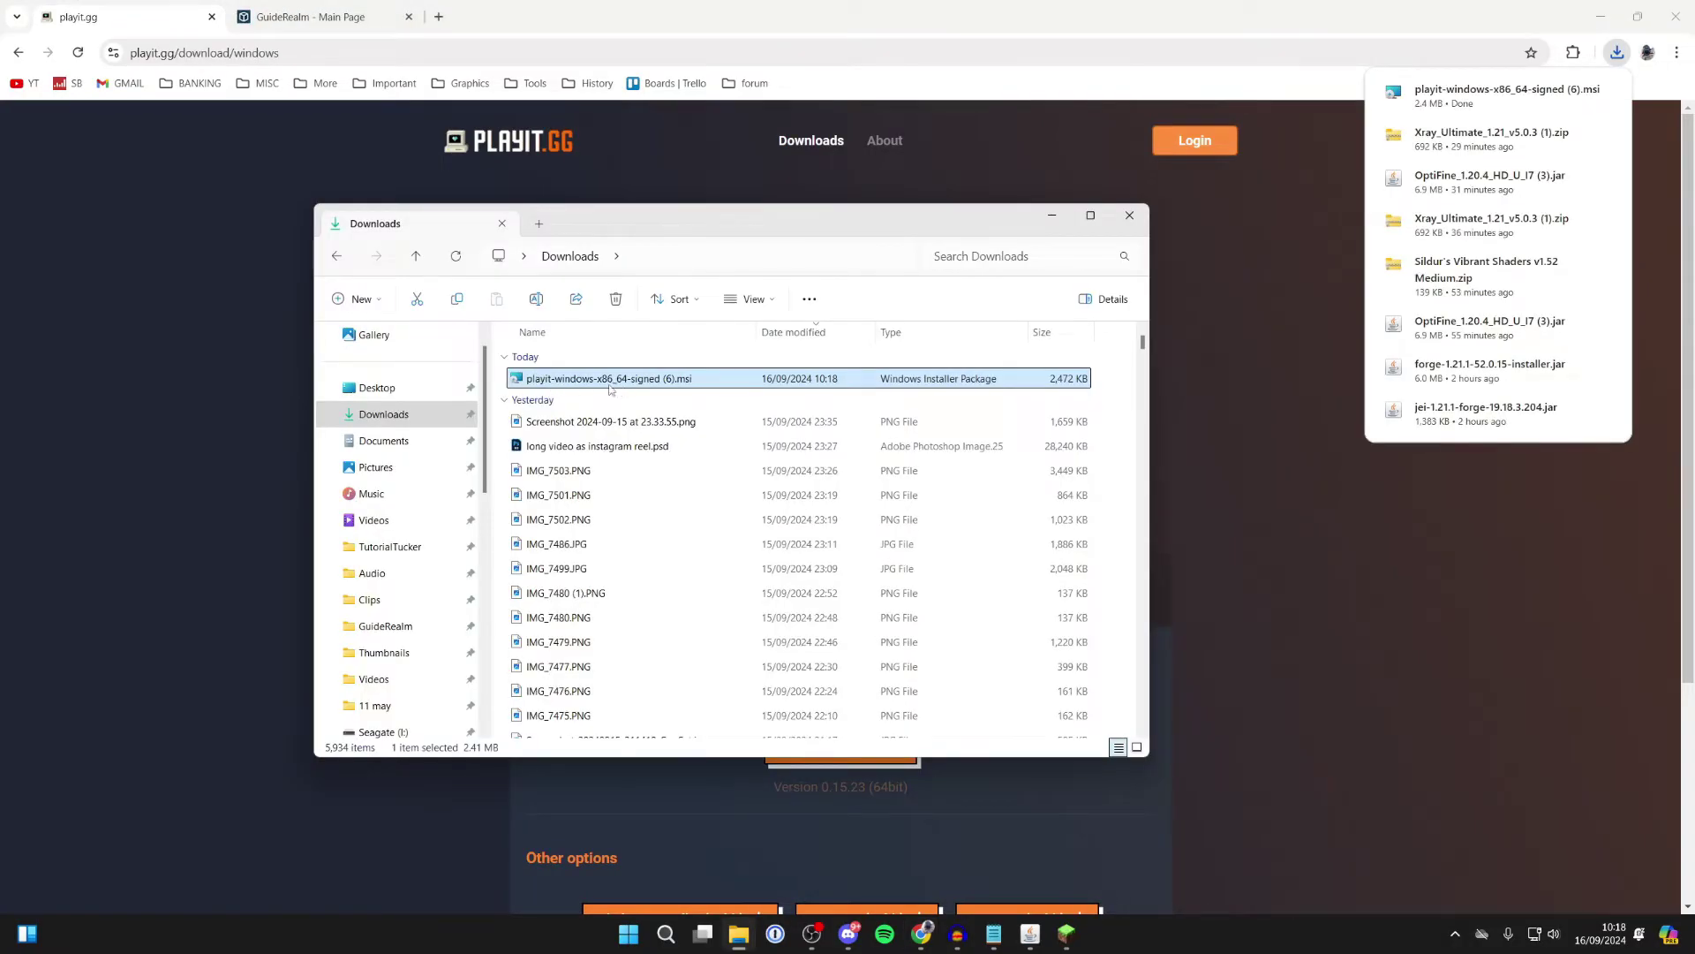
{"action": "double_click", "coordinate": [609, 380]}
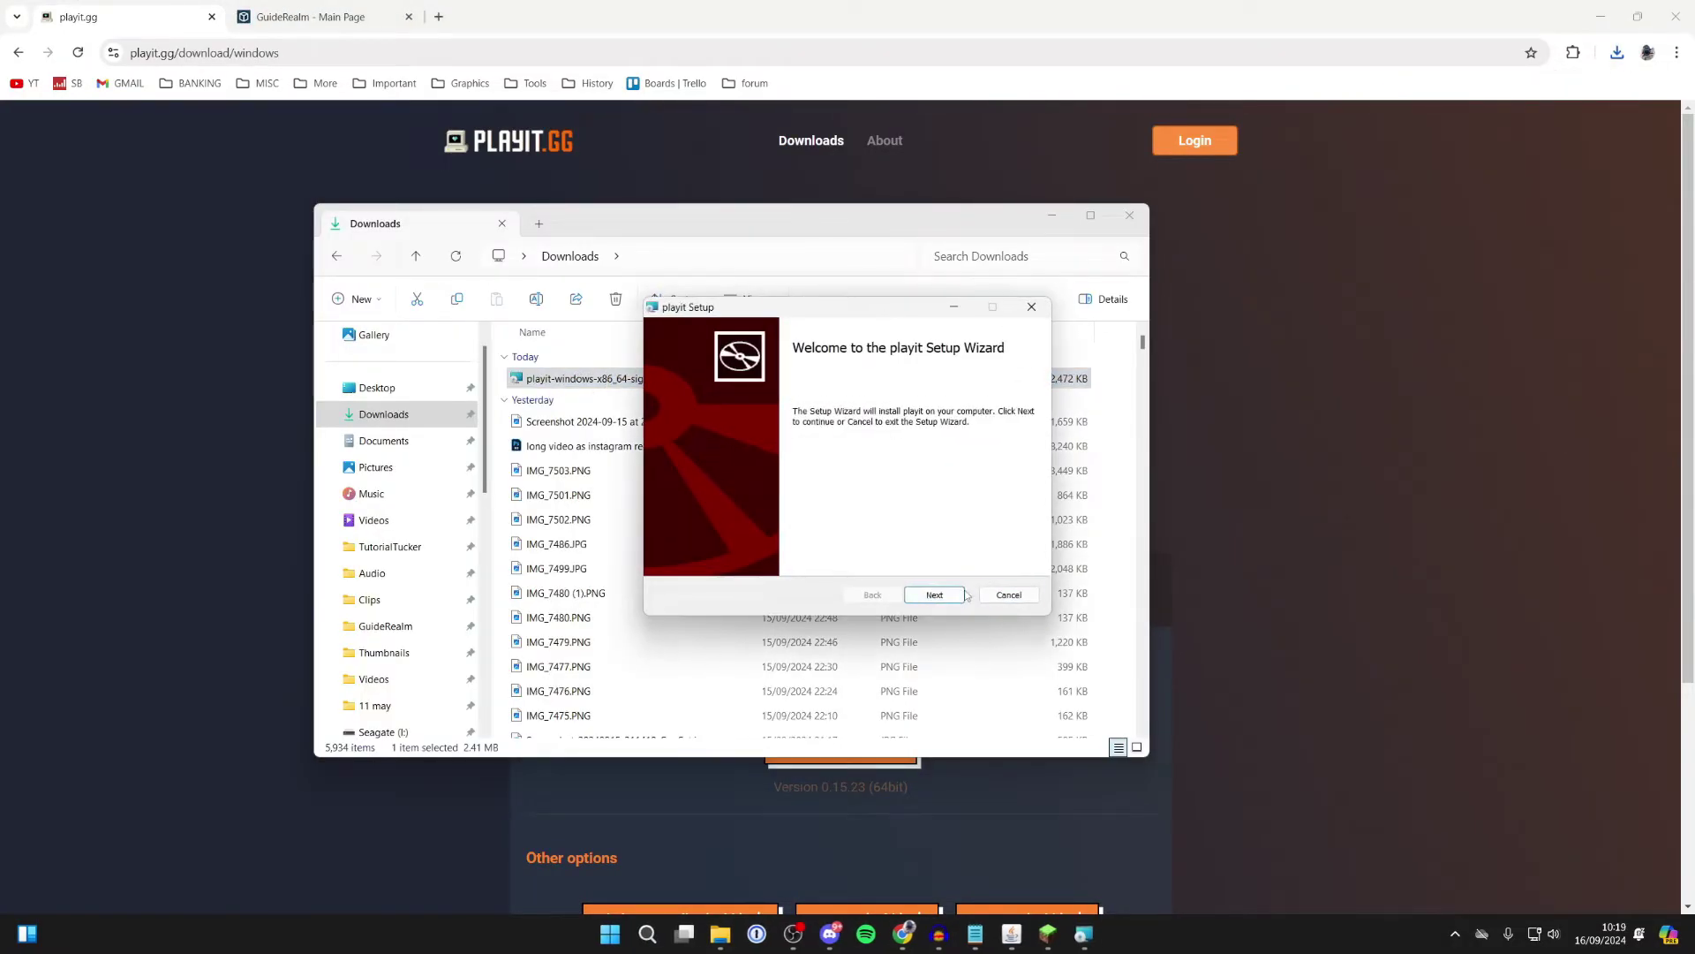
Finish the playit setup wizard and put away the Downloads window.
{"action": "left_click", "coordinate": [935, 595]}
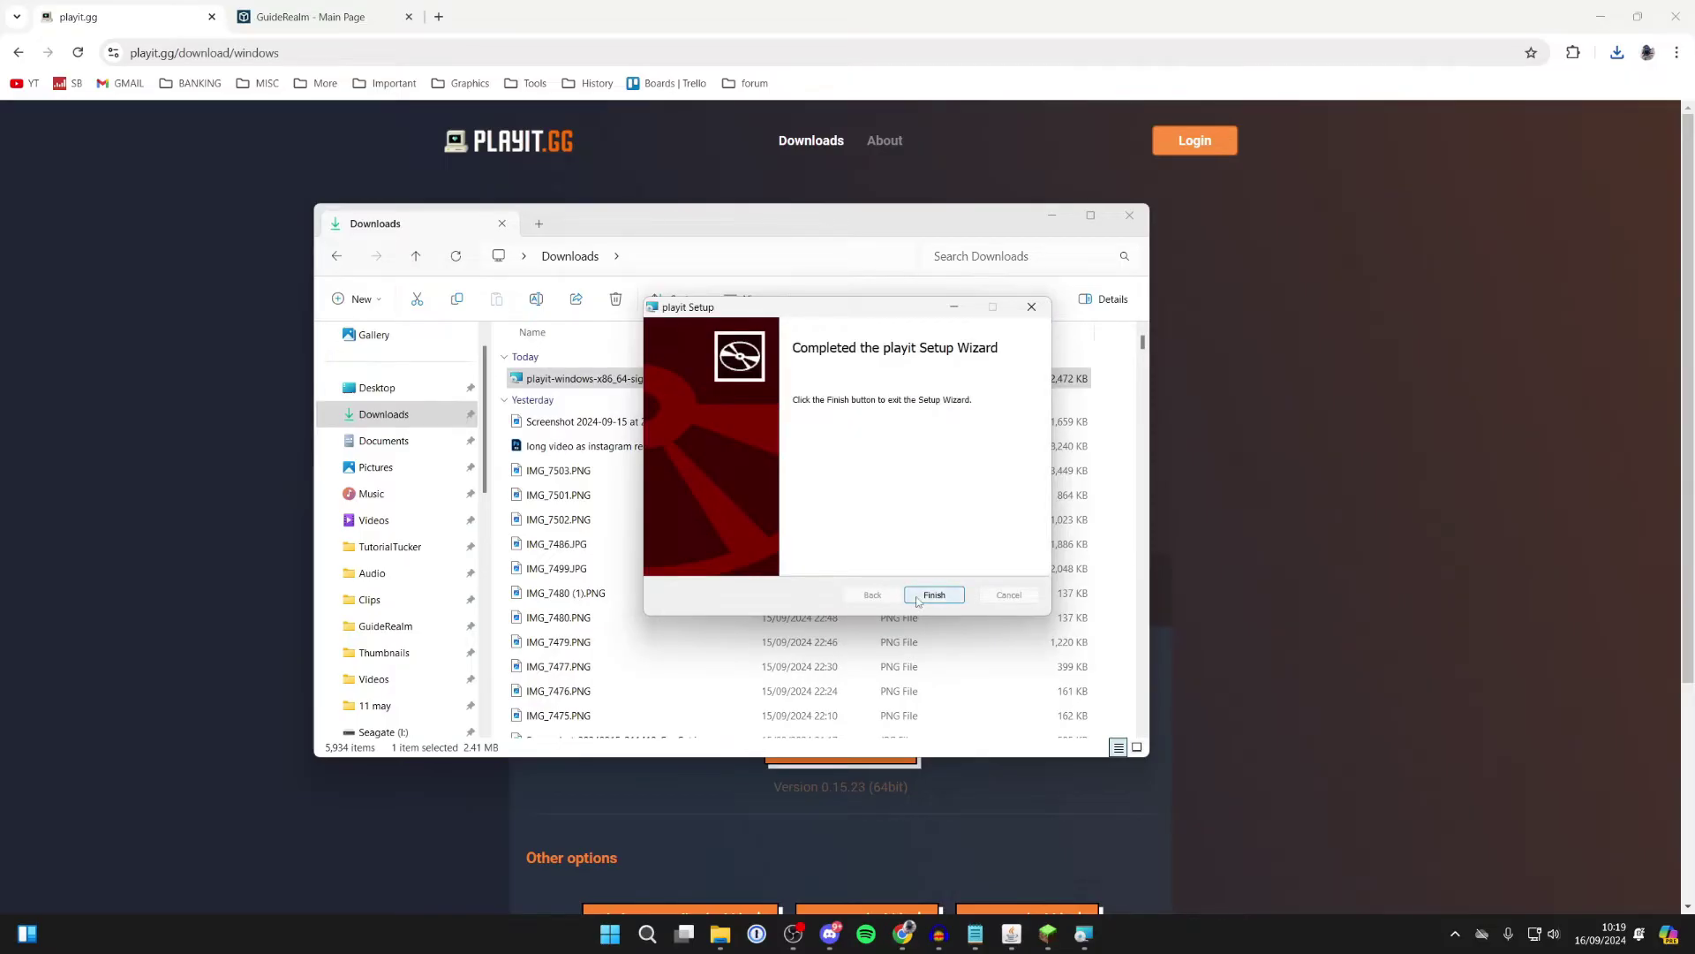
{"action": "left_click", "coordinate": [918, 599]}
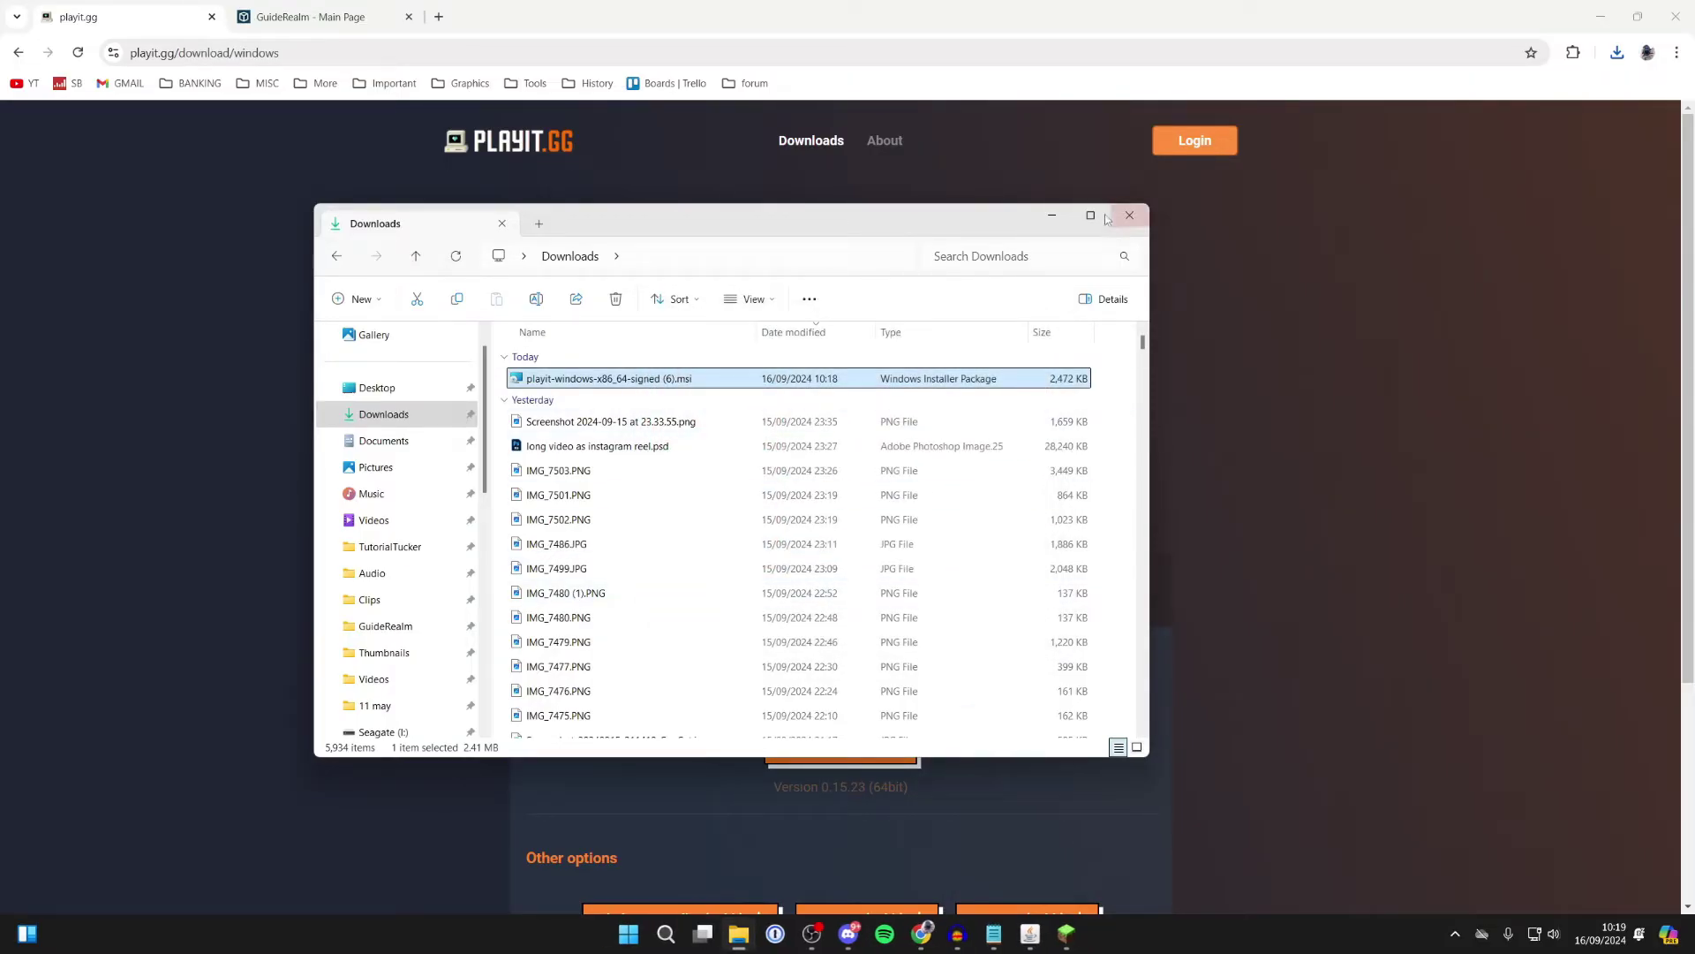
{"action": "left_click", "coordinate": [1052, 215]}
Launch the Playit.gg app from Windows search and copy its setup claim link.
{"action": "left_click", "coordinate": [666, 934]}
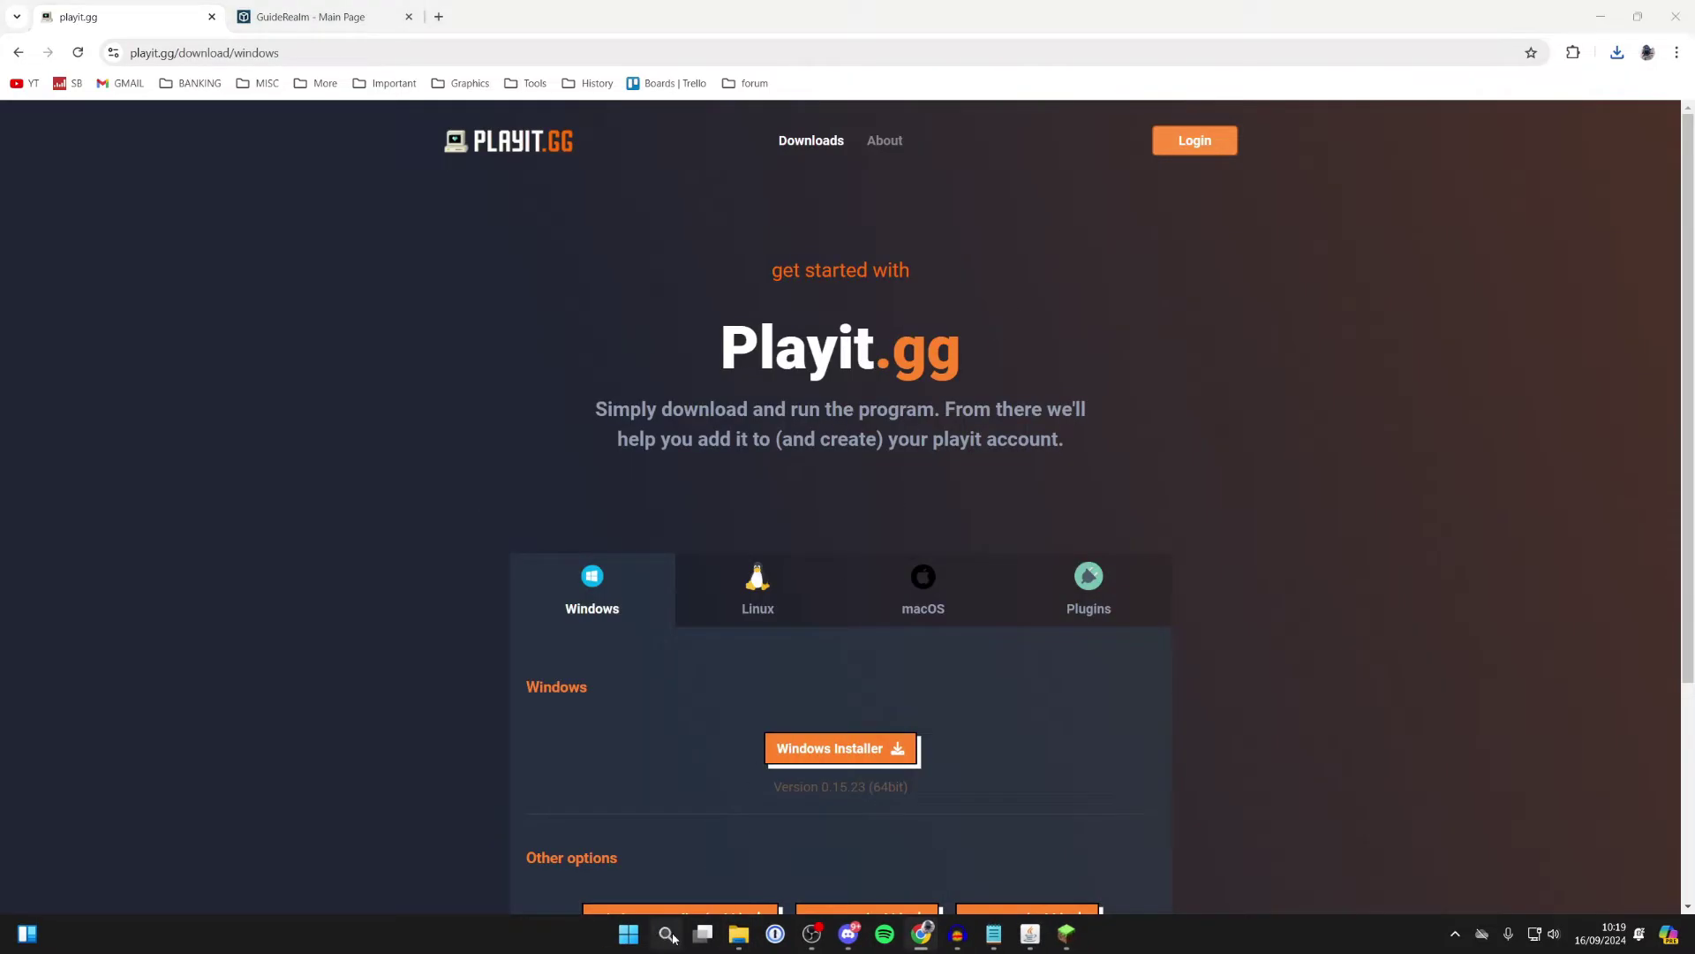
{"action": "type", "text": "play"}
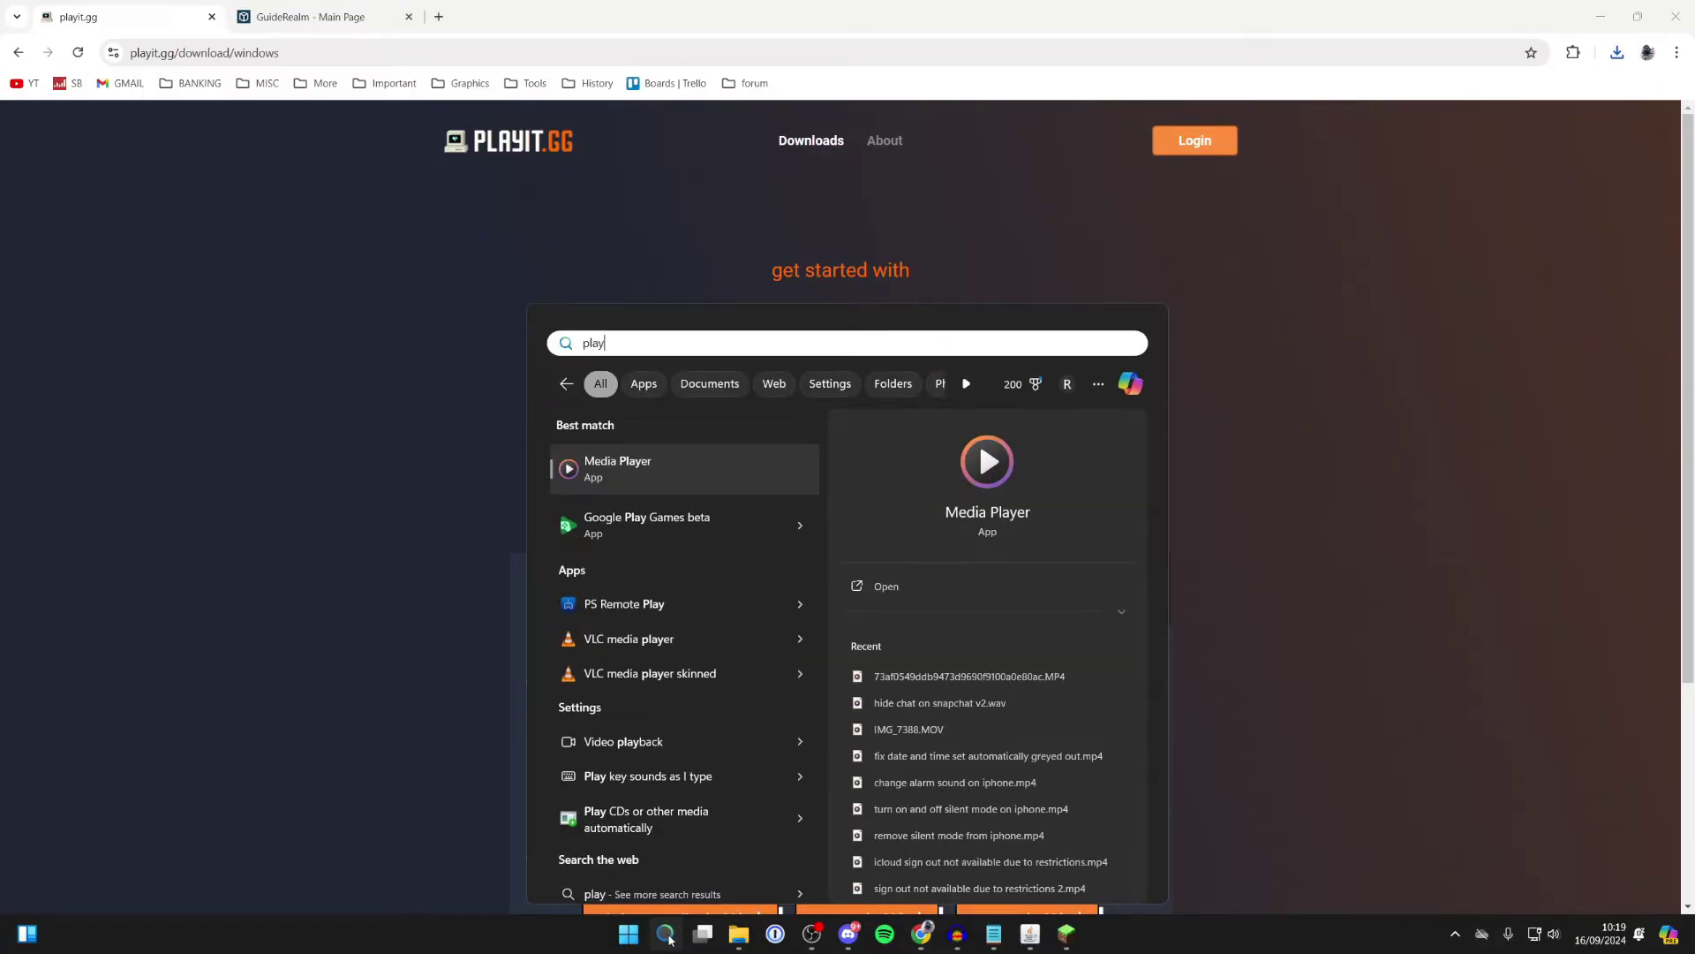
{"action": "type", "text": "it"}
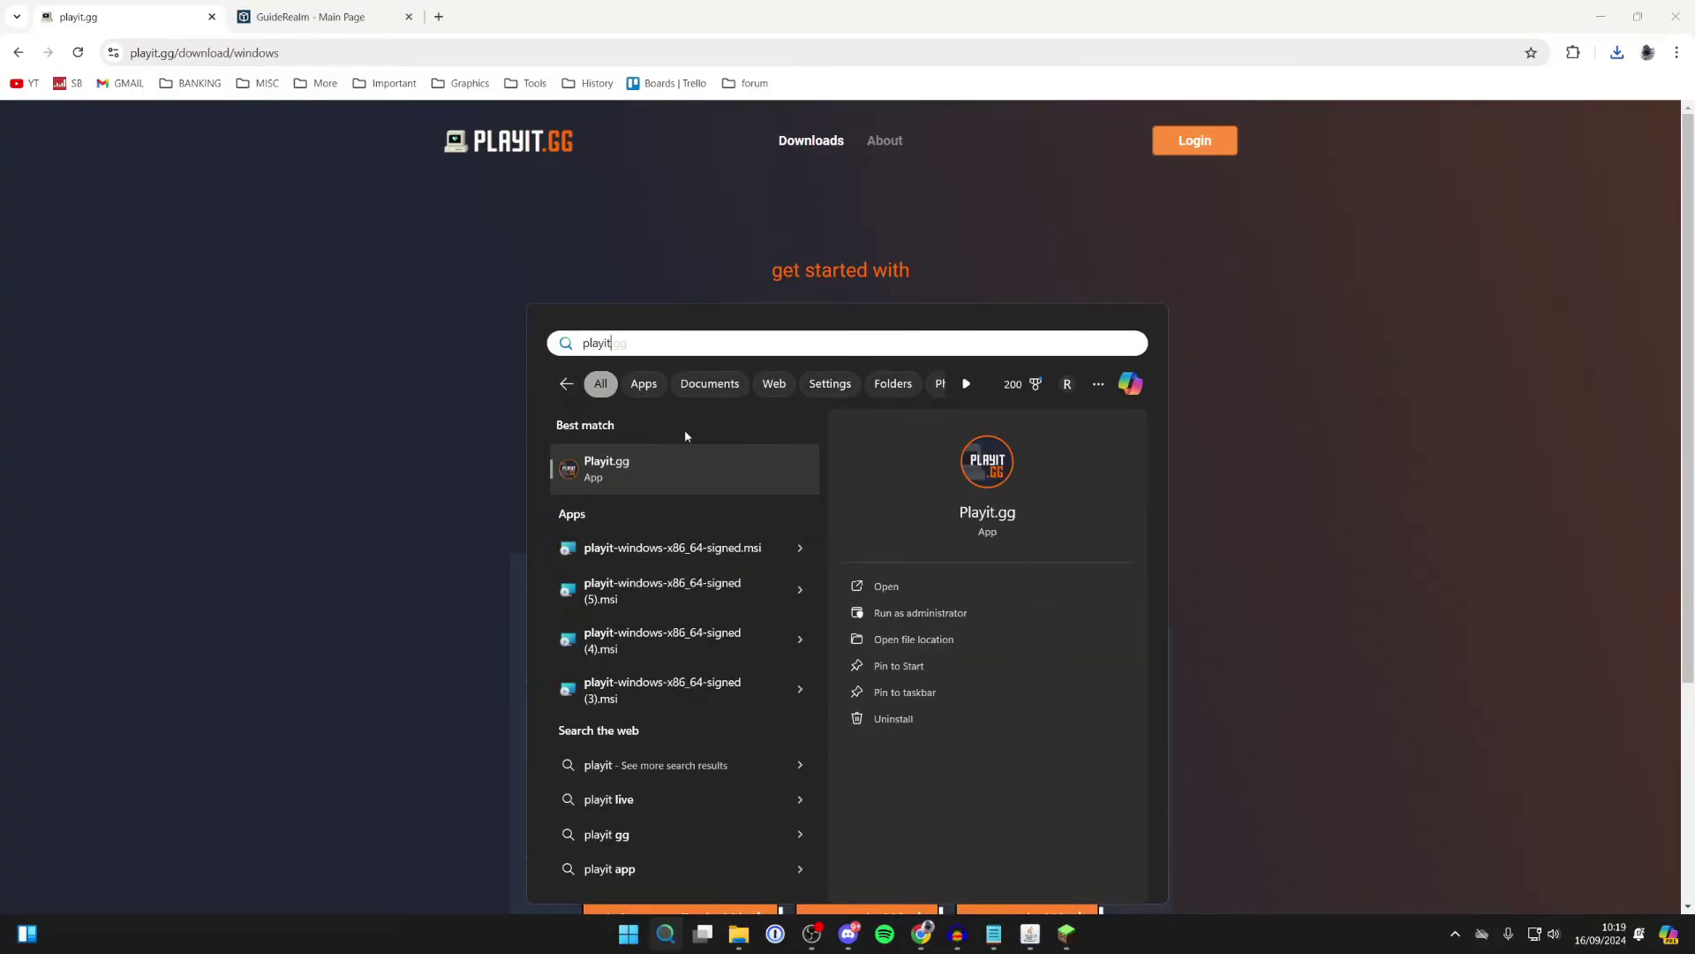
{"action": "left_click", "coordinate": [650, 468]}
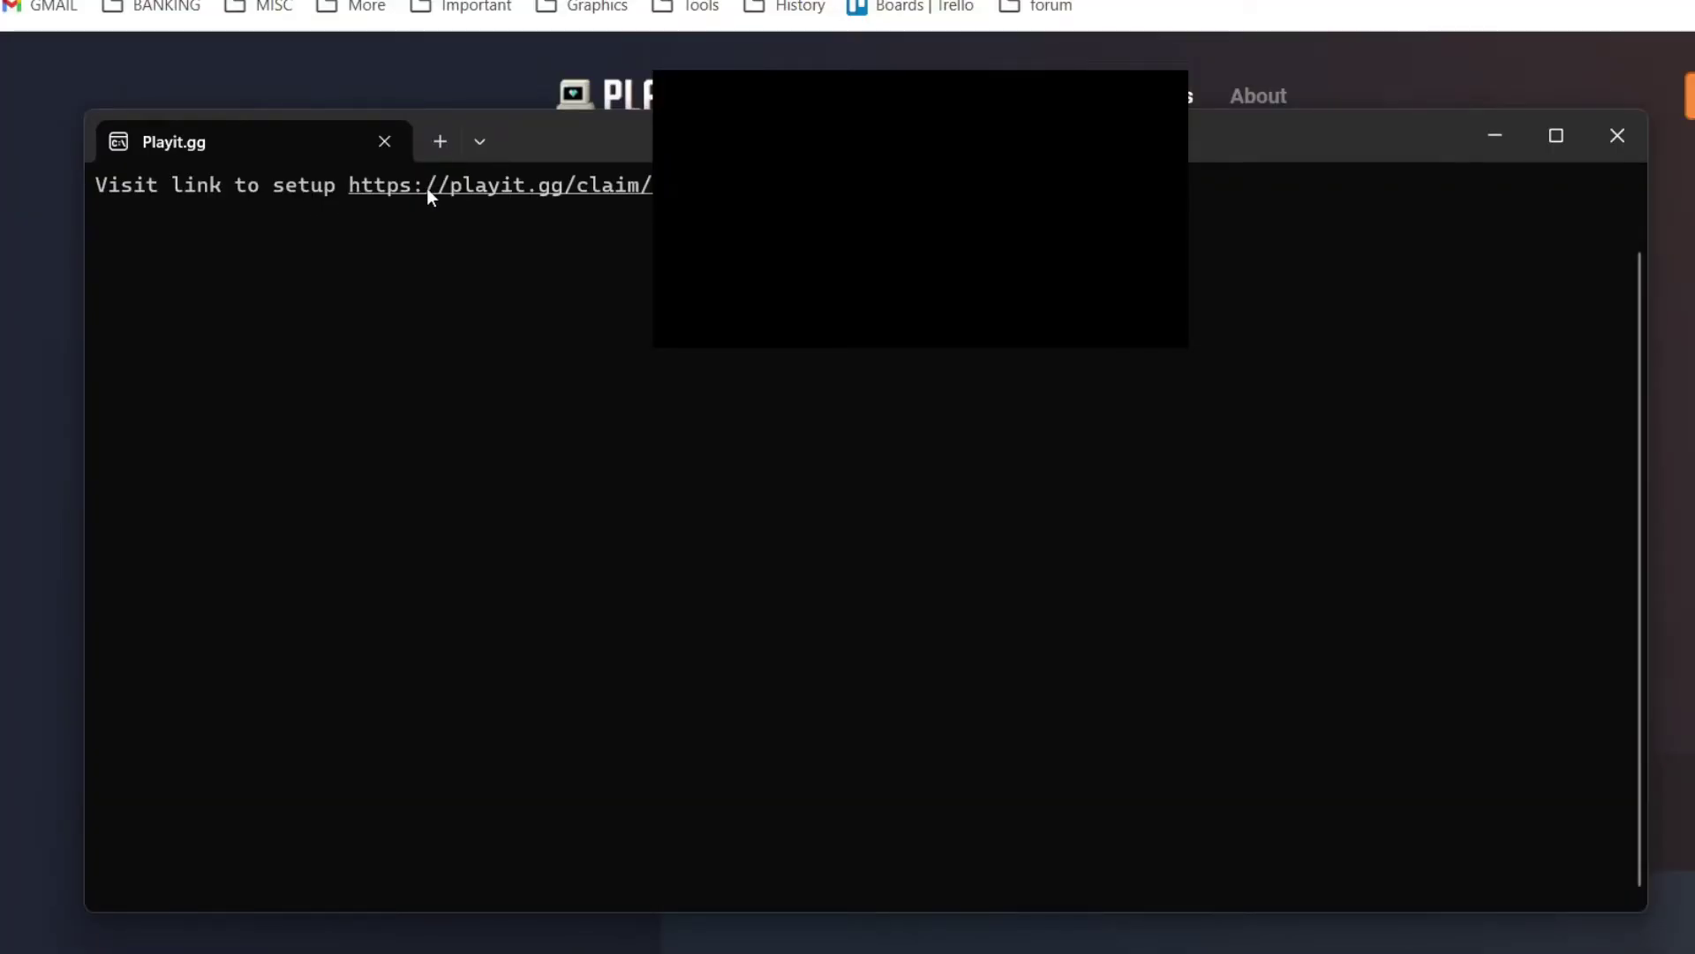
{"action": "left_click_drag", "start_coordinate": [344, 185], "coordinate": [662, 185]}
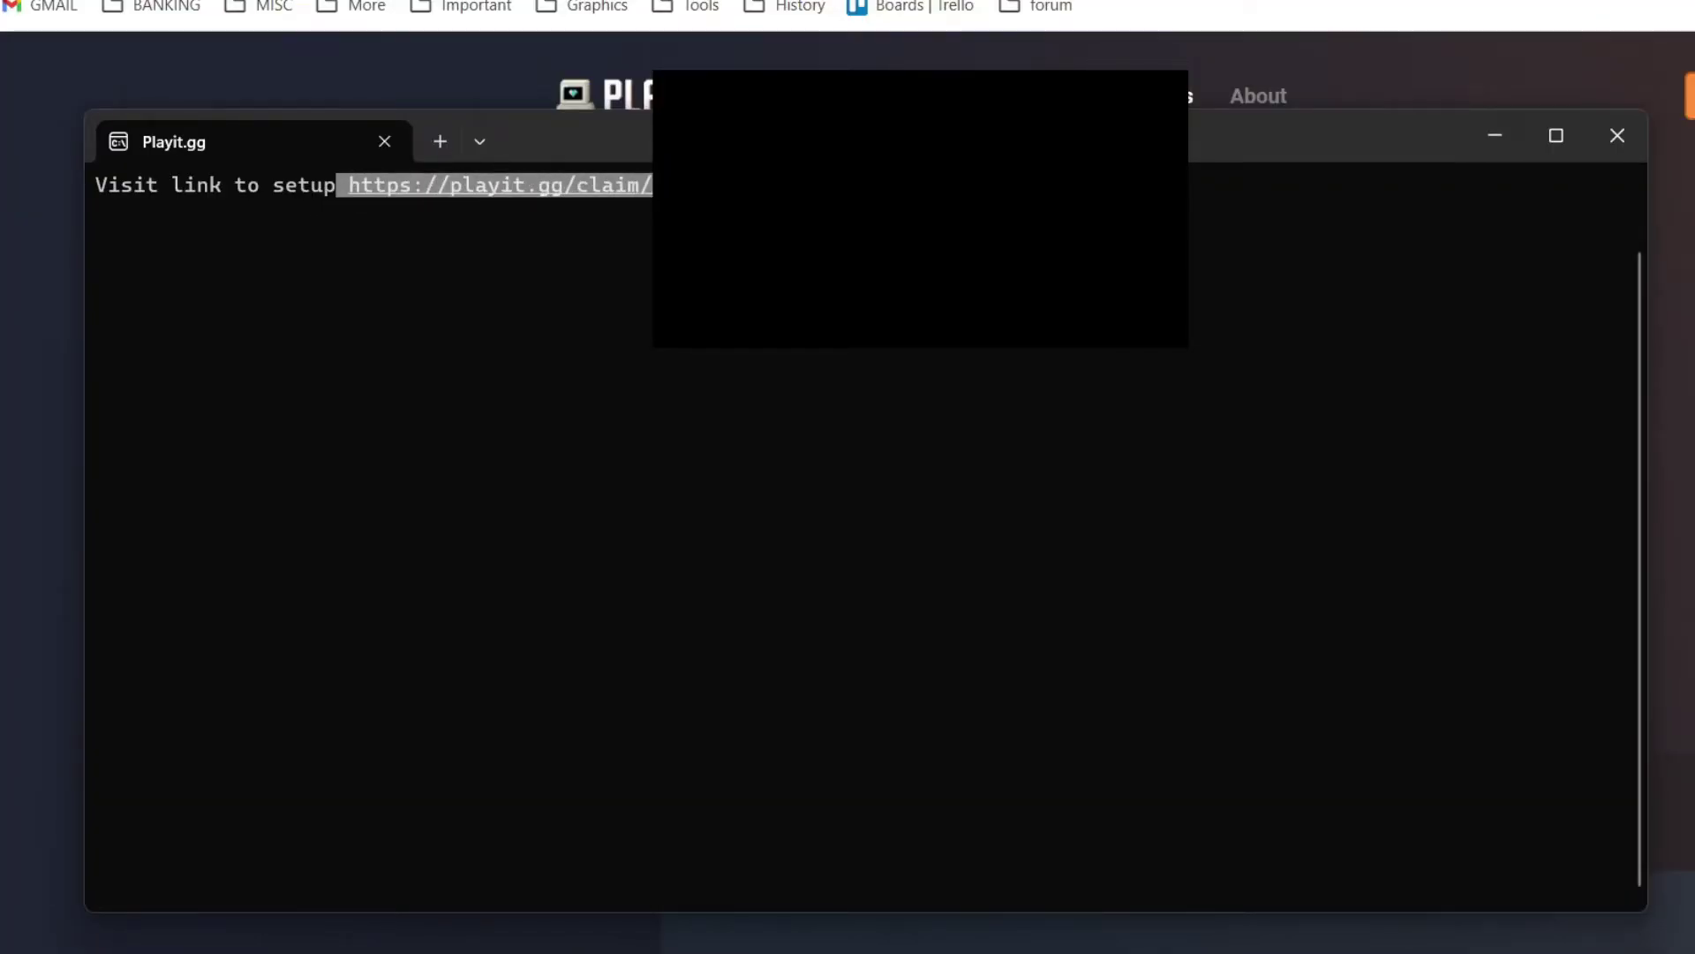
{"action": "key", "text": "ctrl+c"}
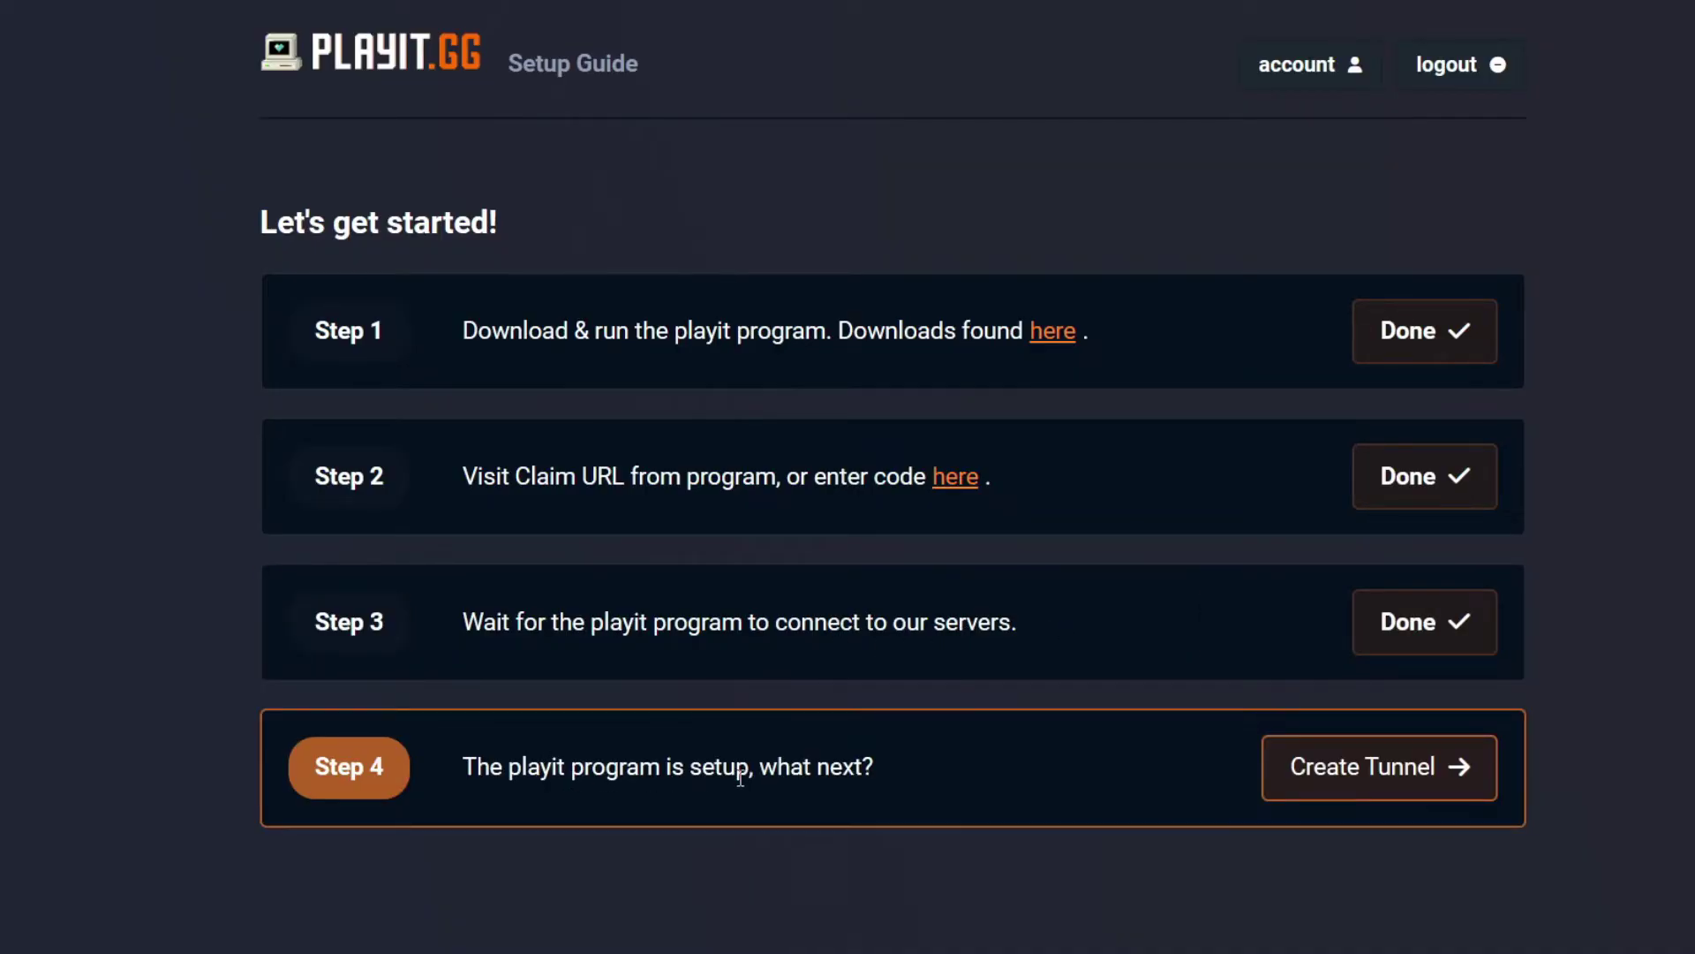
Create a Minecraft Java tunnel in the free Global Anycast region and bring up copy options for its public address.
{"action": "left_click", "coordinate": [1309, 777]}
{"action": "left_click", "coordinate": [694, 585]}
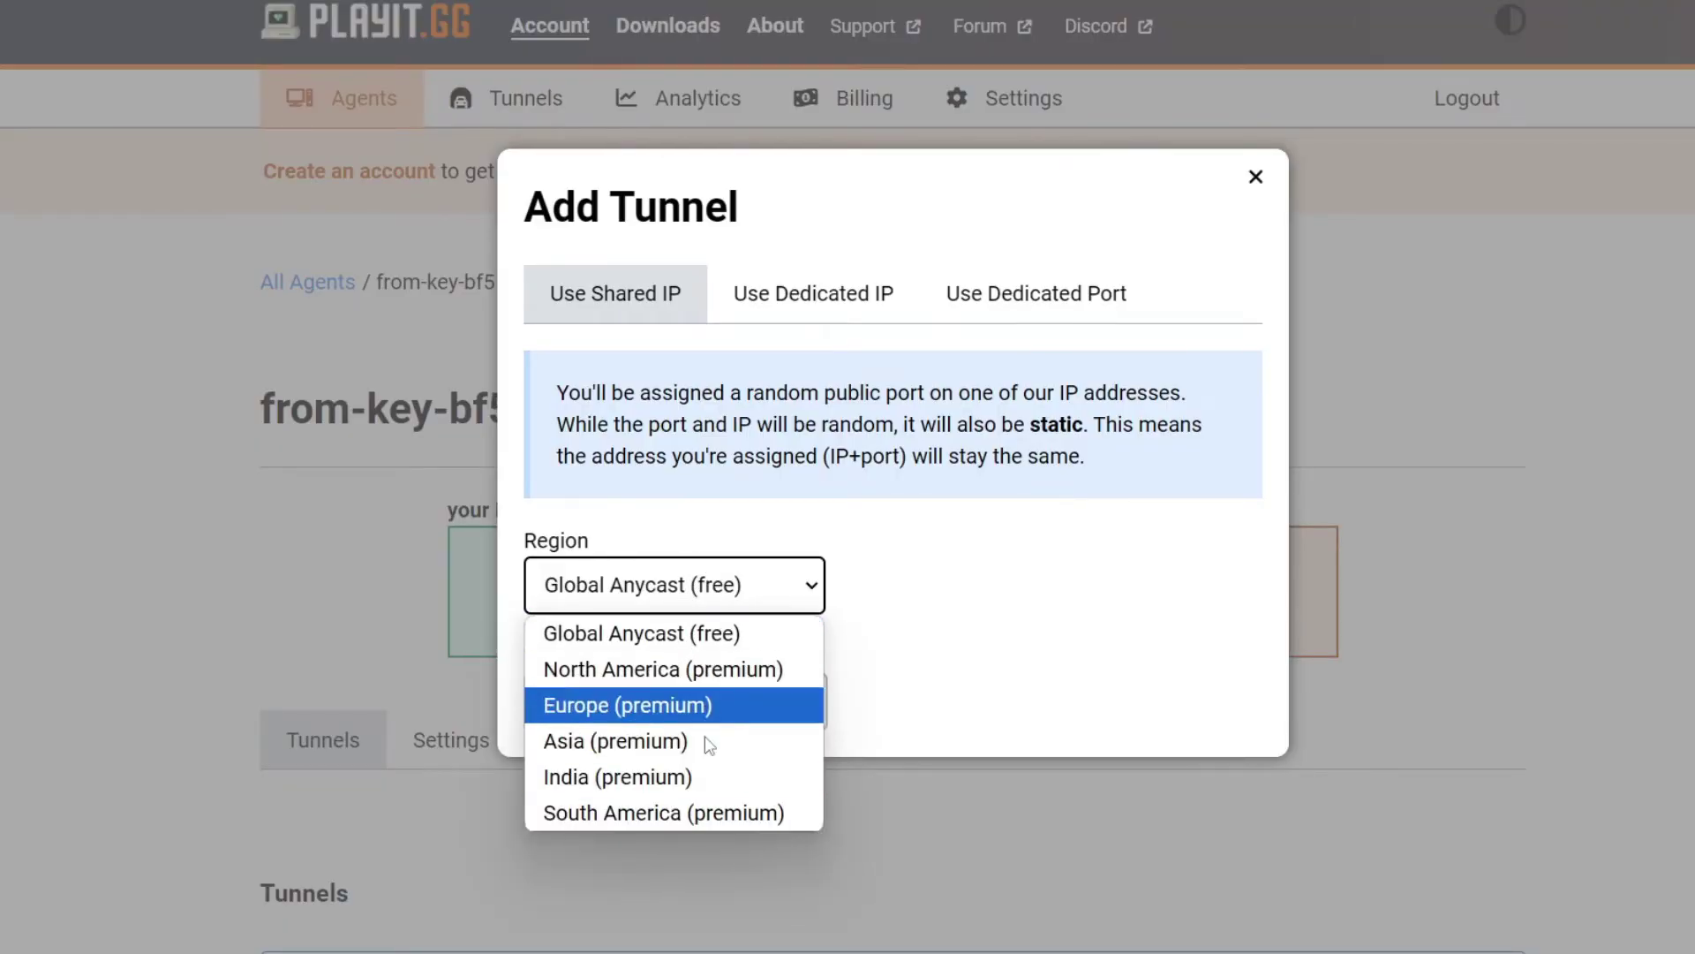
{"action": "left_click", "coordinate": [653, 558]}
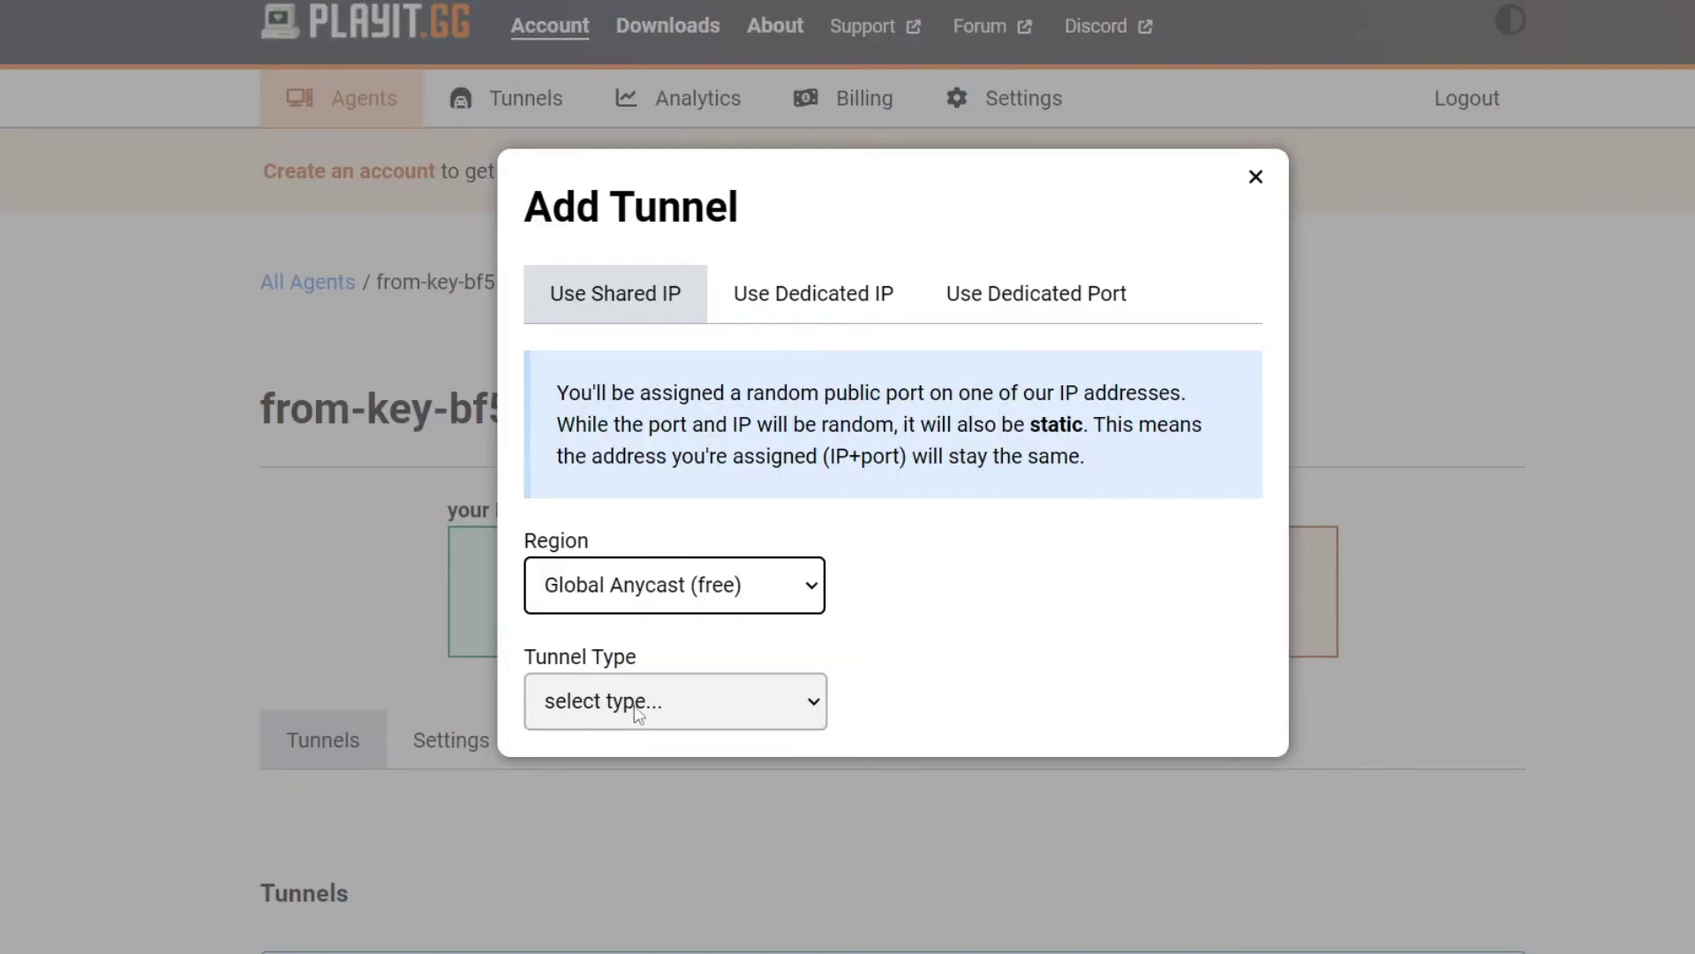
{"action": "left_click", "coordinate": [637, 712]}
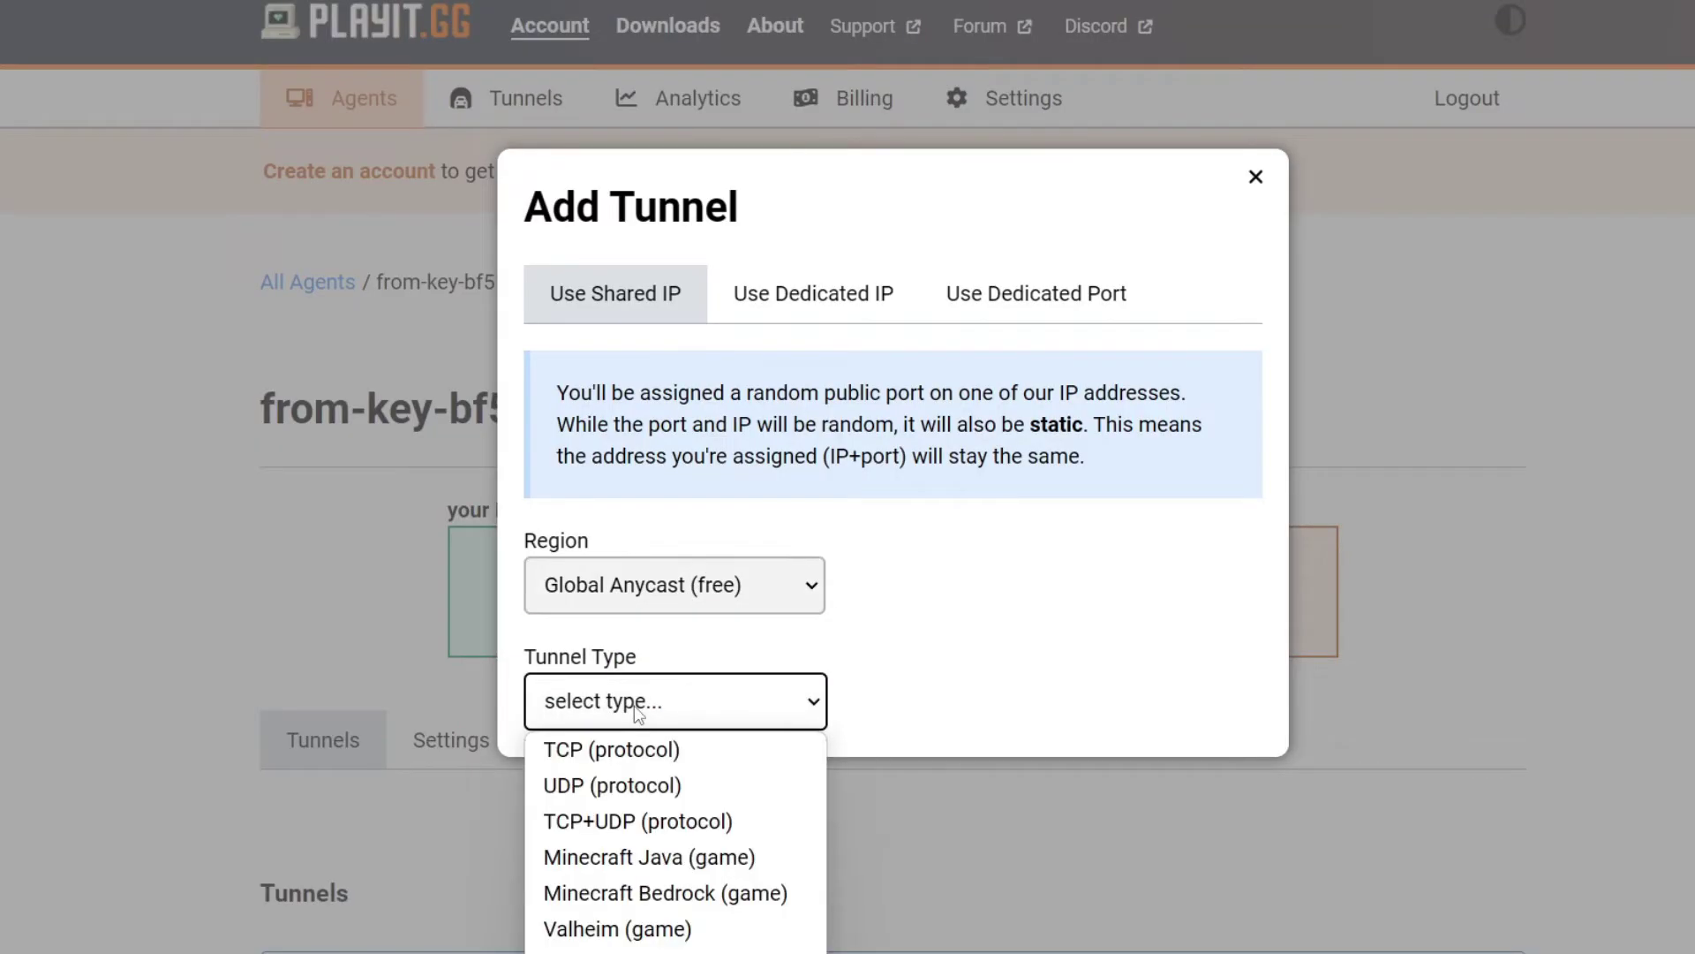
{"action": "left_click", "coordinate": [669, 861]}
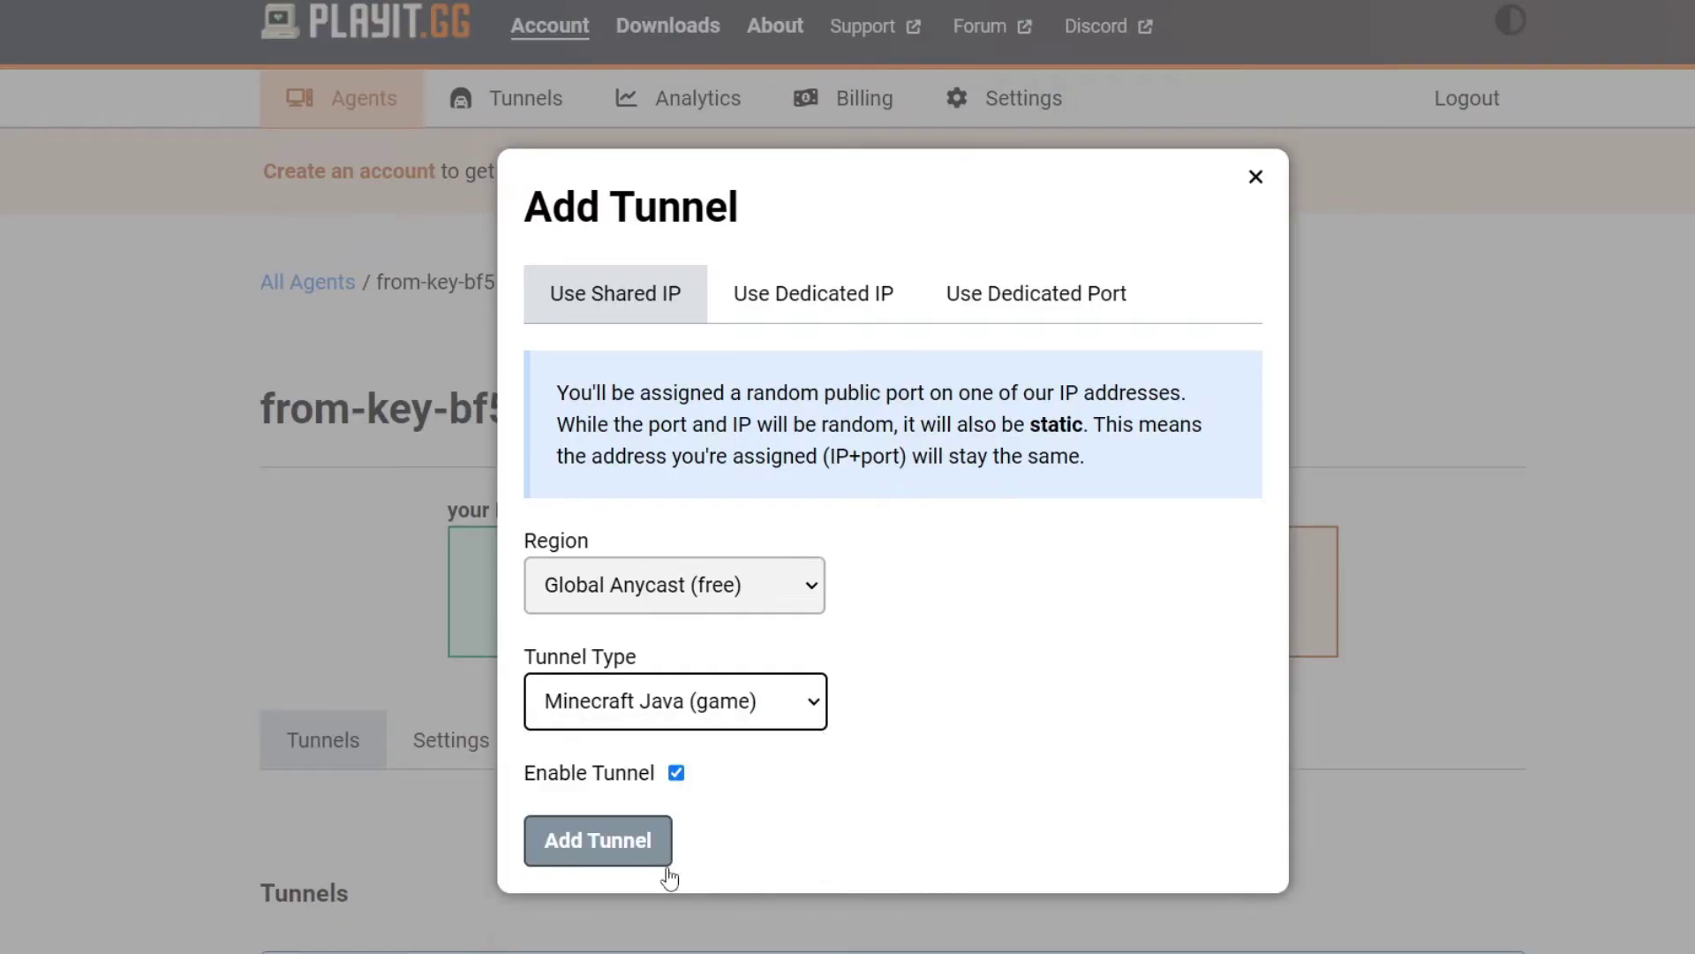
{"action": "left_click", "coordinate": [613, 842]}
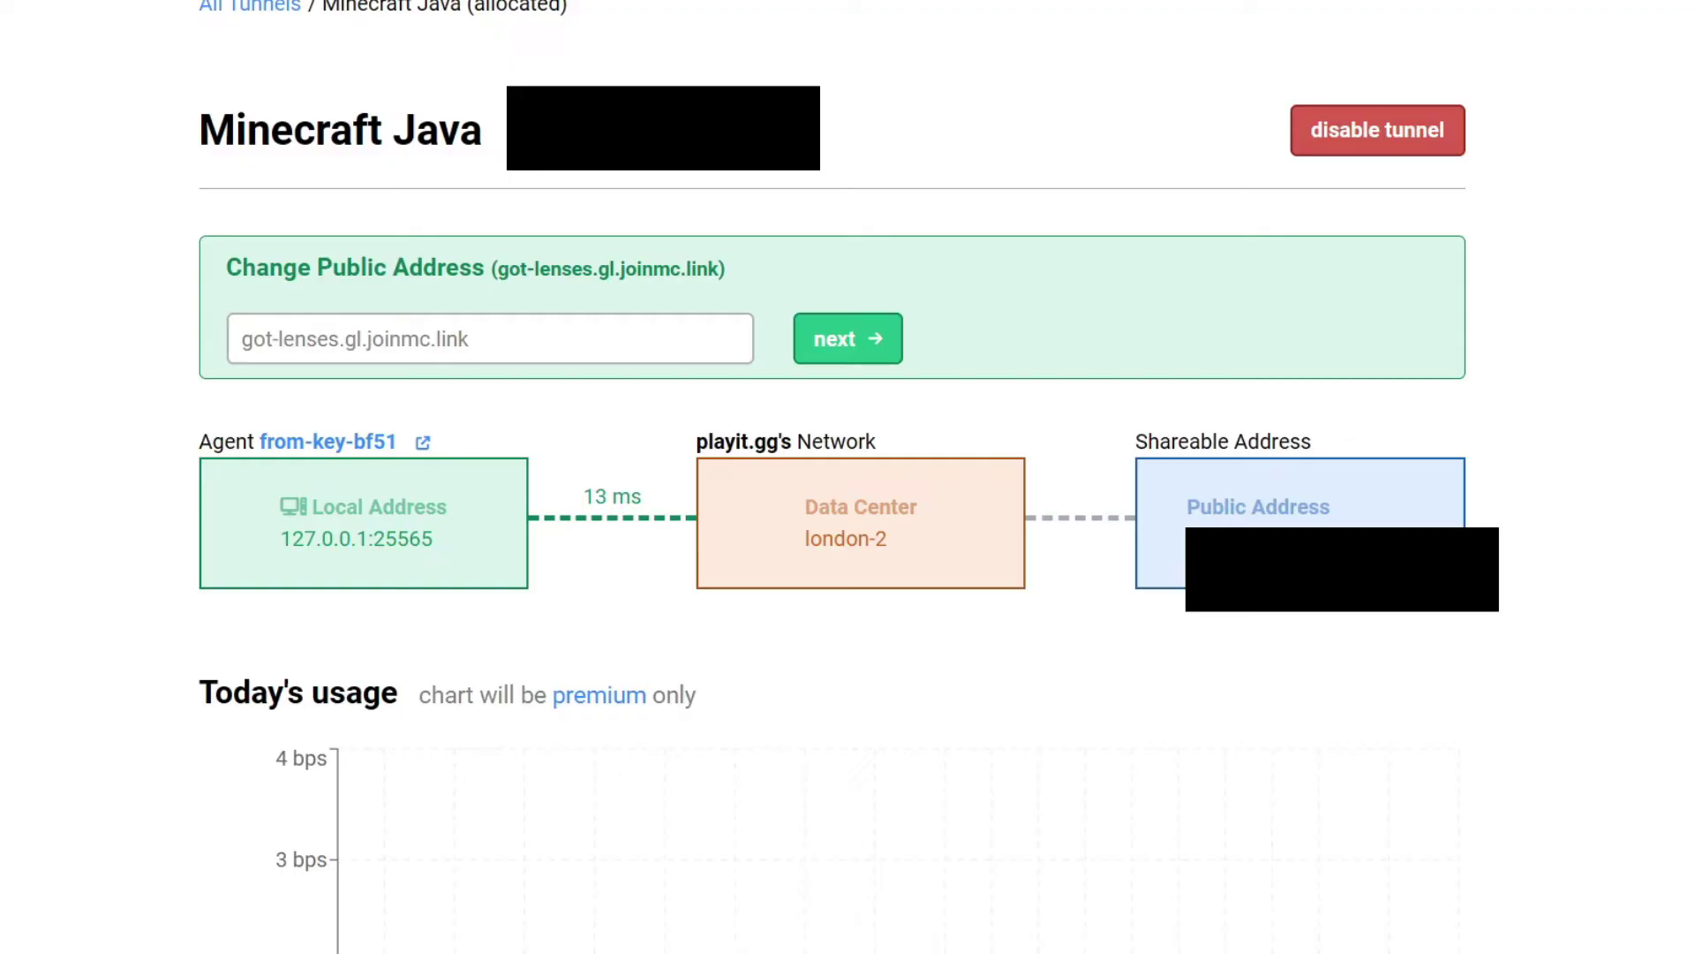
{"action": "right_click", "coordinate": [644, 106]}
Copy the tunnel's public address and save it as a new Minecraft server entry.
{"action": "left_click", "coordinate": [671, 134]}
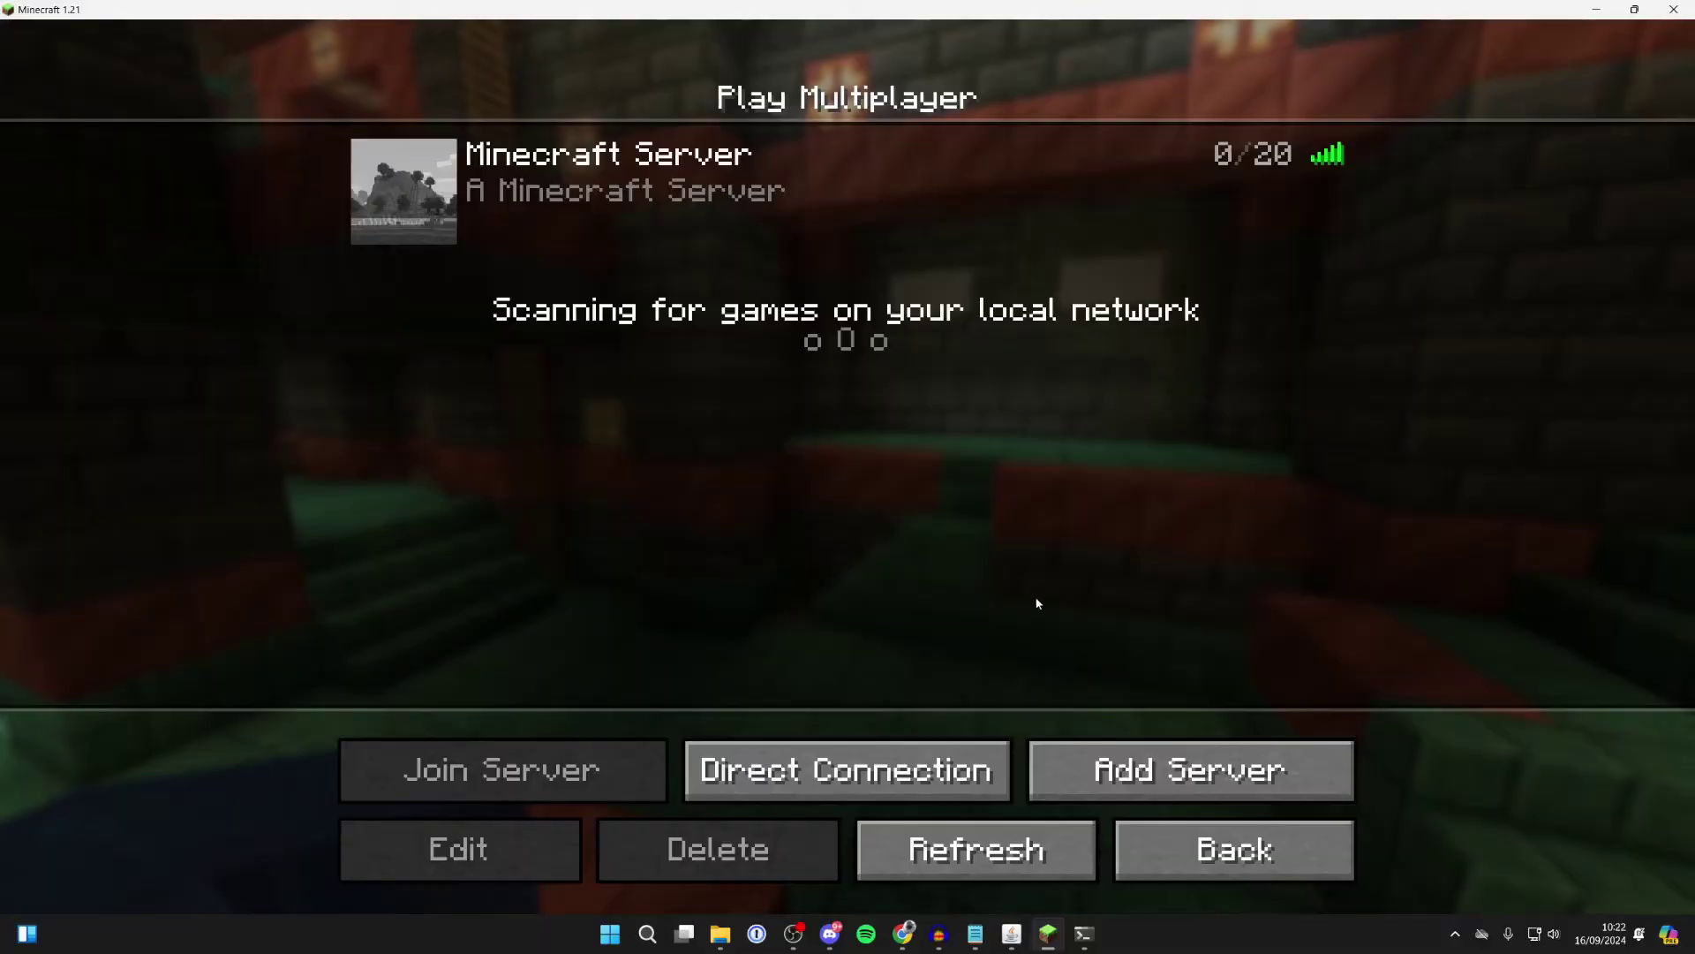
{"action": "left_click", "coordinate": [1174, 766]}
{"action": "left_click", "coordinate": [673, 400]}
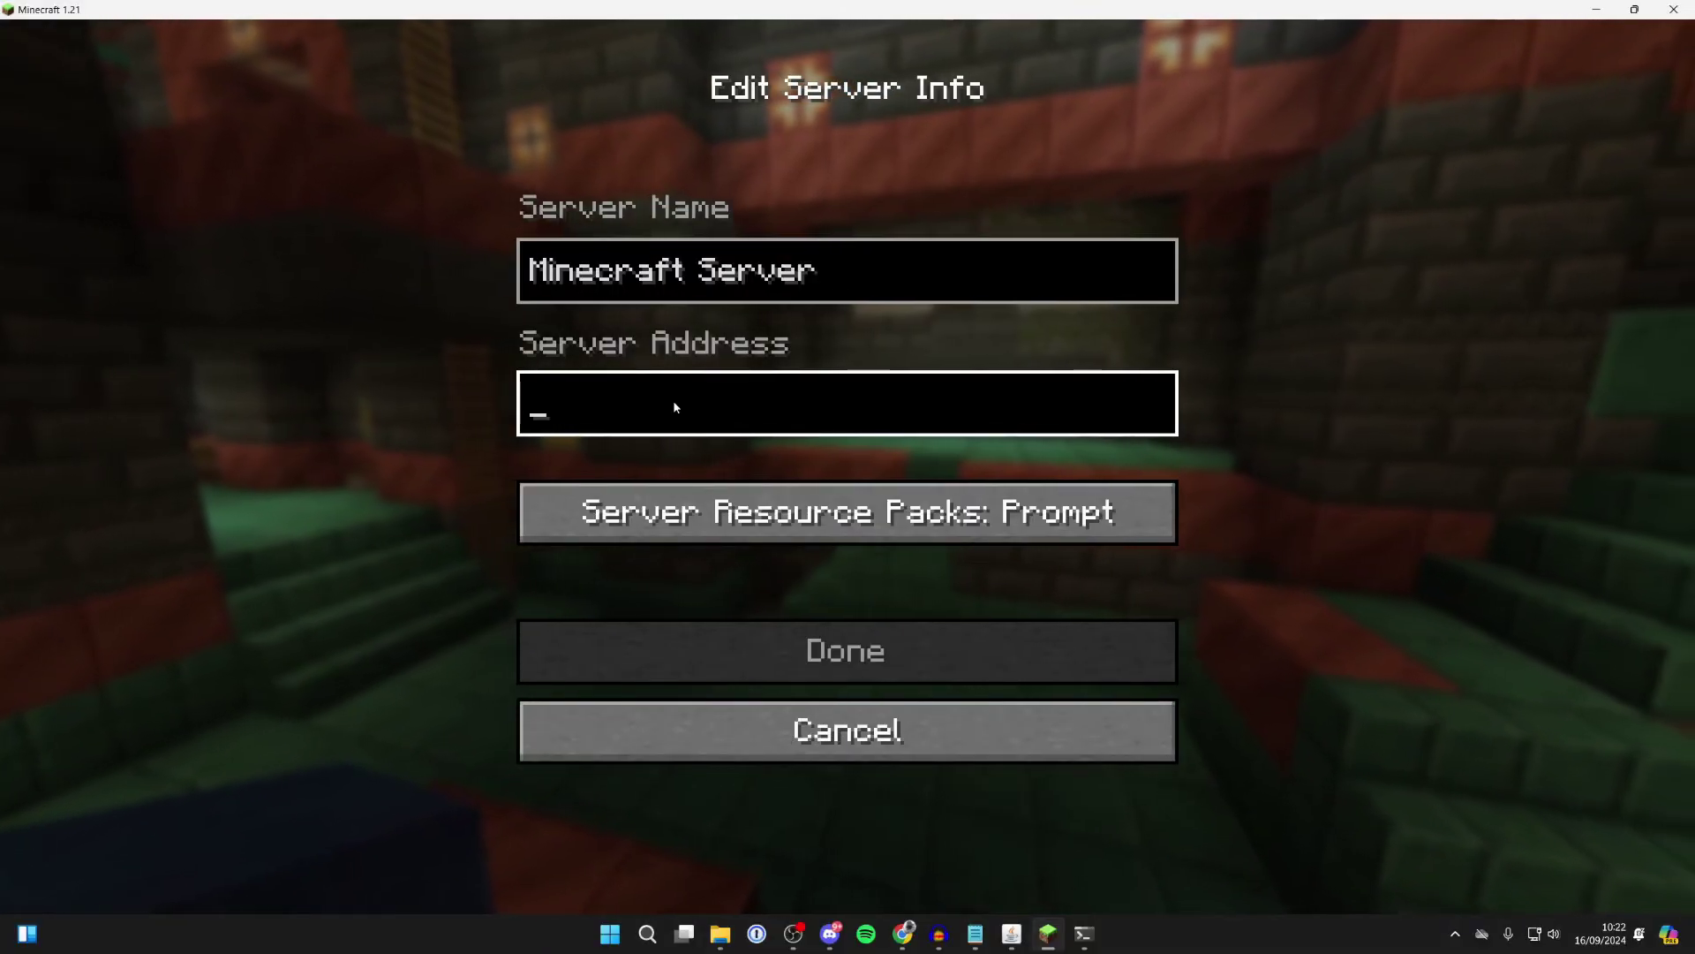
{"action": "key", "text": "ctrl+v"}
{"action": "left_click", "coordinate": [791, 649]}
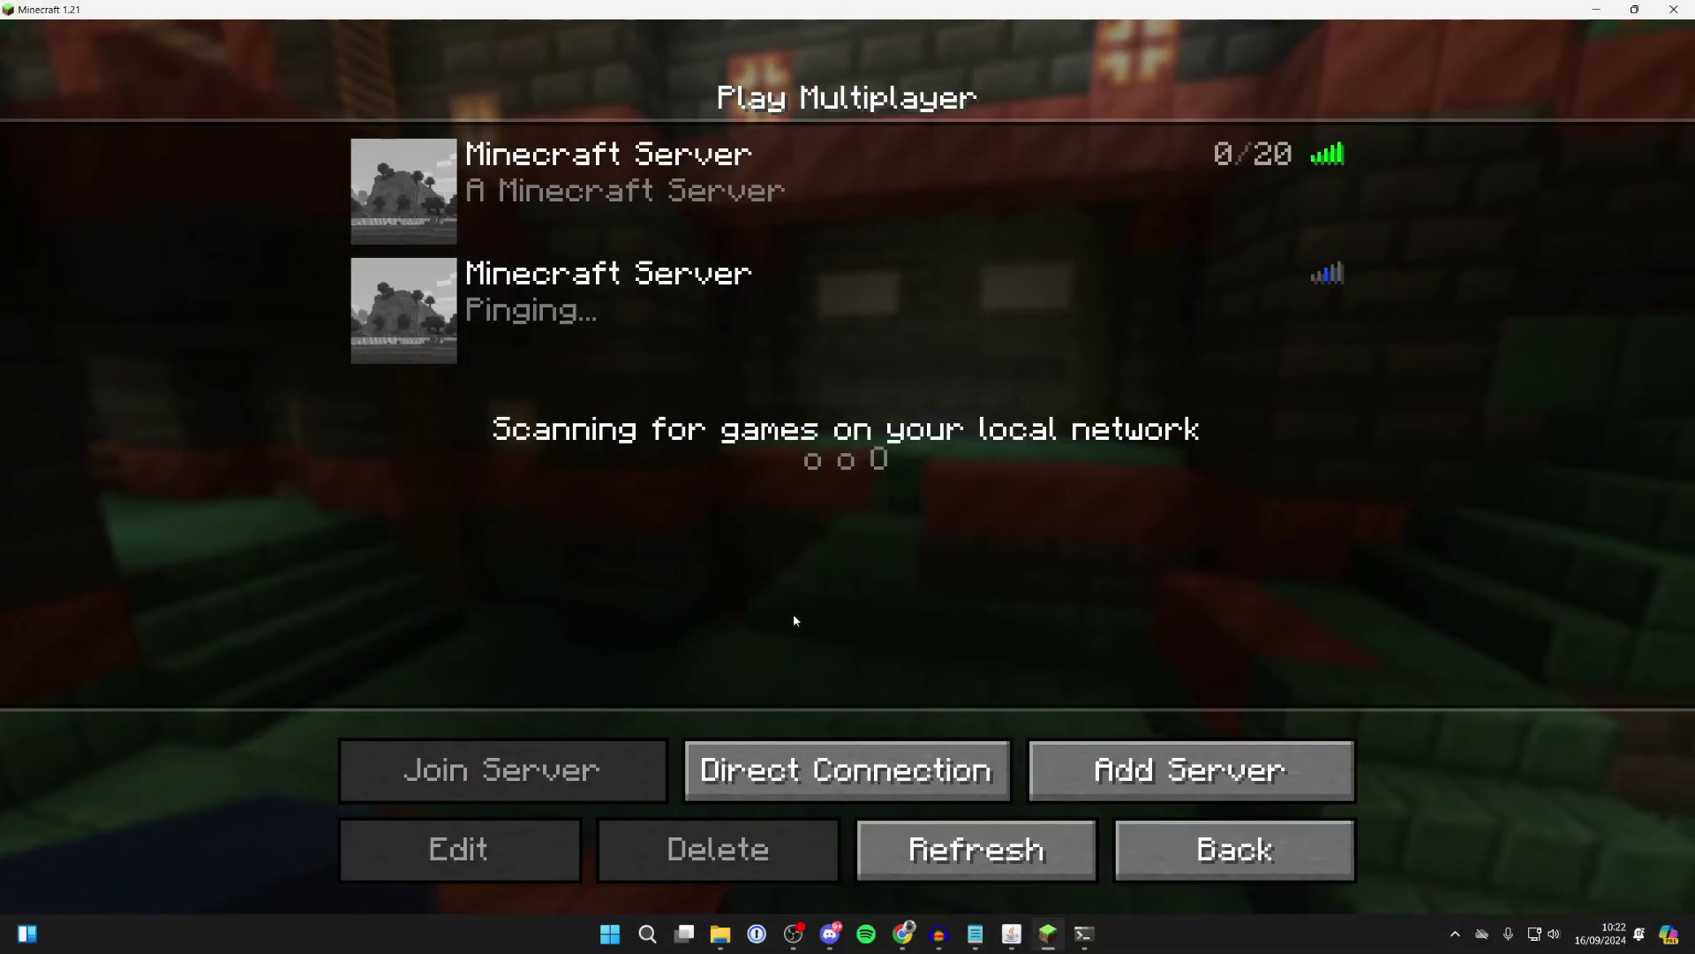
Join the tunnel server, then bring the Apex Hosting browser window forward.
{"action": "left_click", "coordinate": [844, 323]}
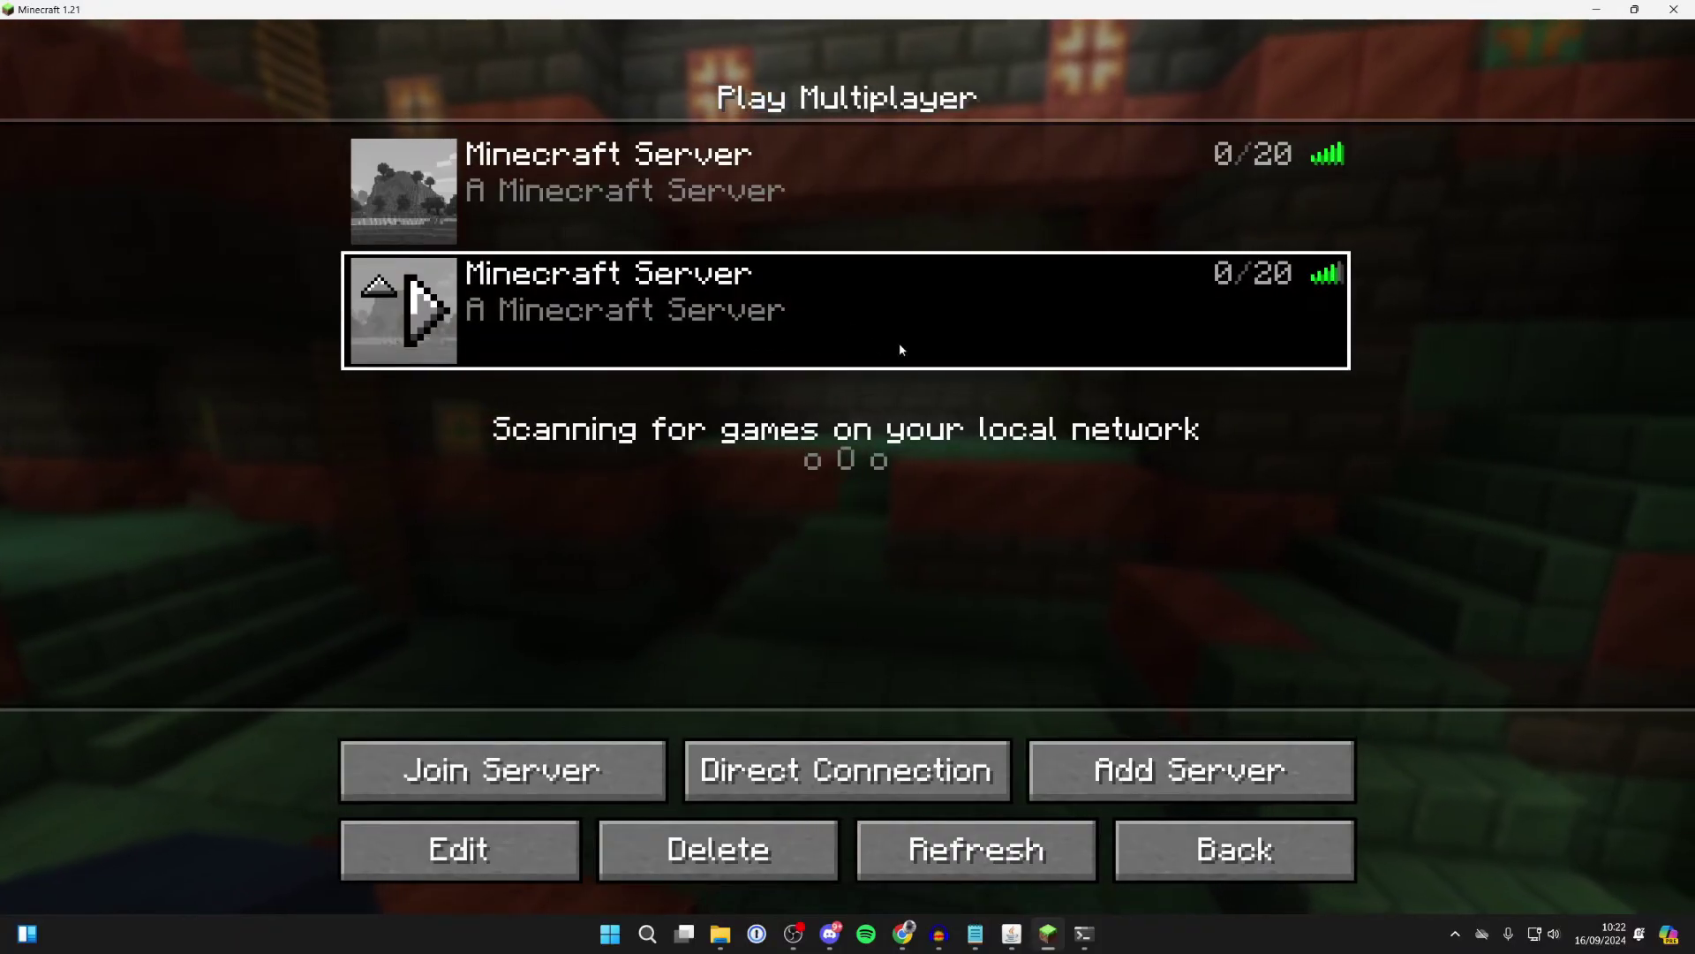
{"action": "left_click", "coordinate": [603, 776]}
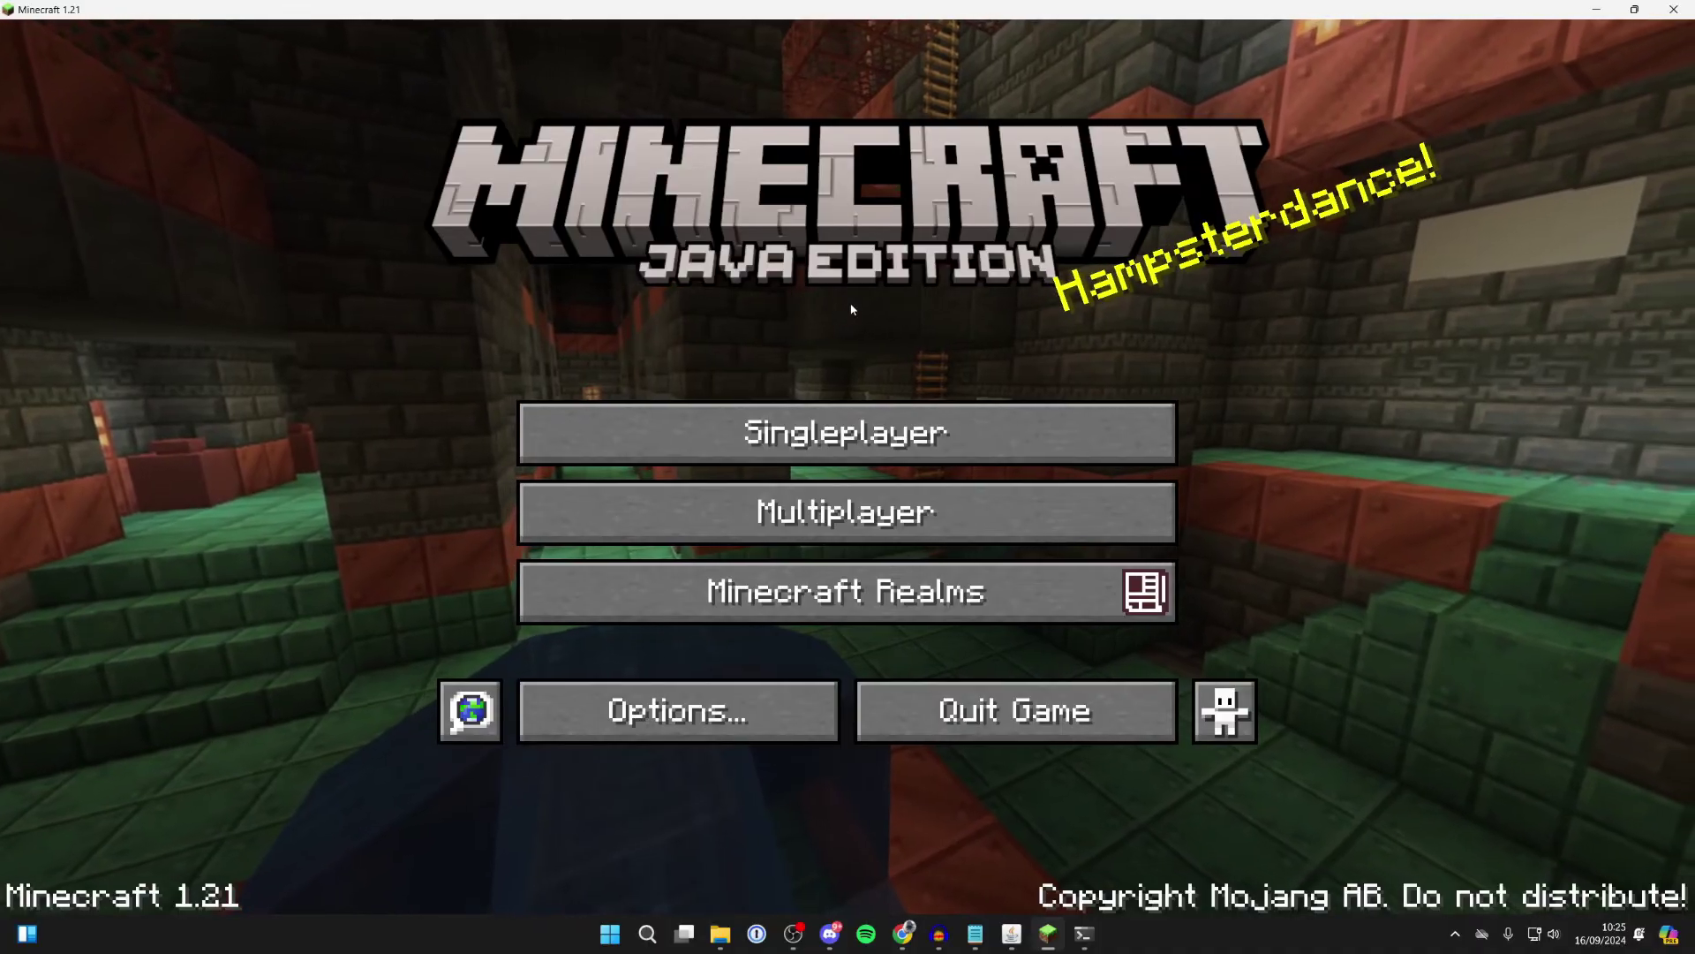
{"action": "left_click", "coordinate": [902, 933]}
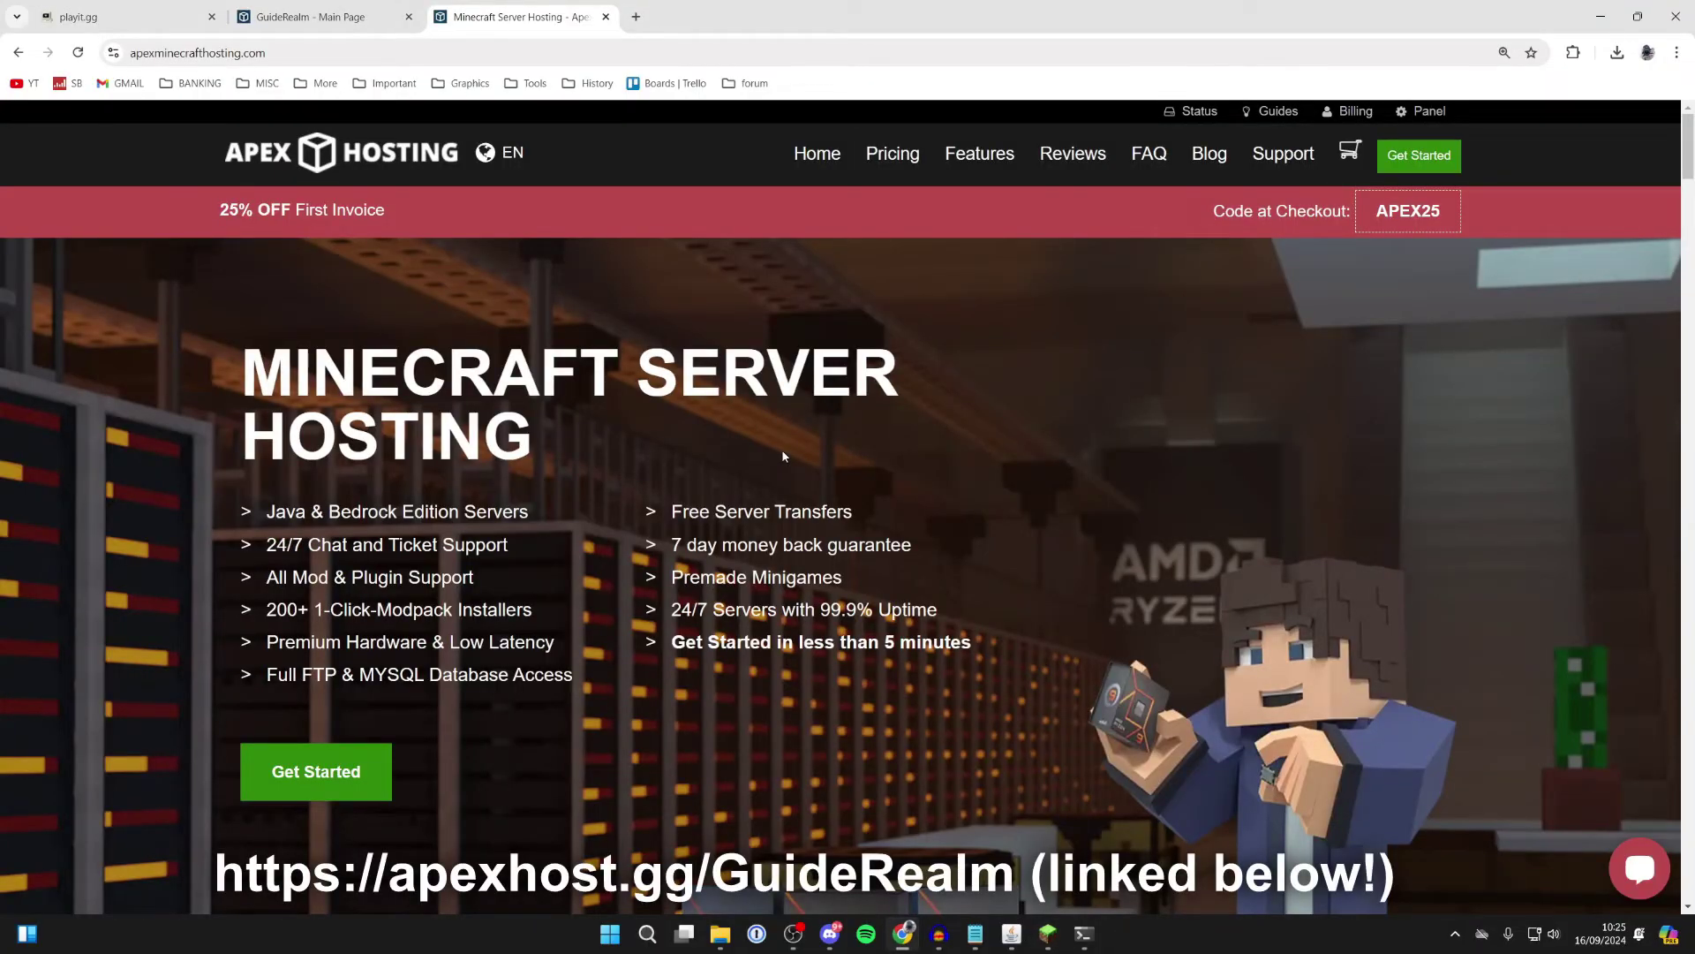
Scroll down the Apex Hosting homepage and back up to the top.
{"action": "scroll", "coordinate": [783, 454], "scroll_direction": "down", "scroll_amount": 8}
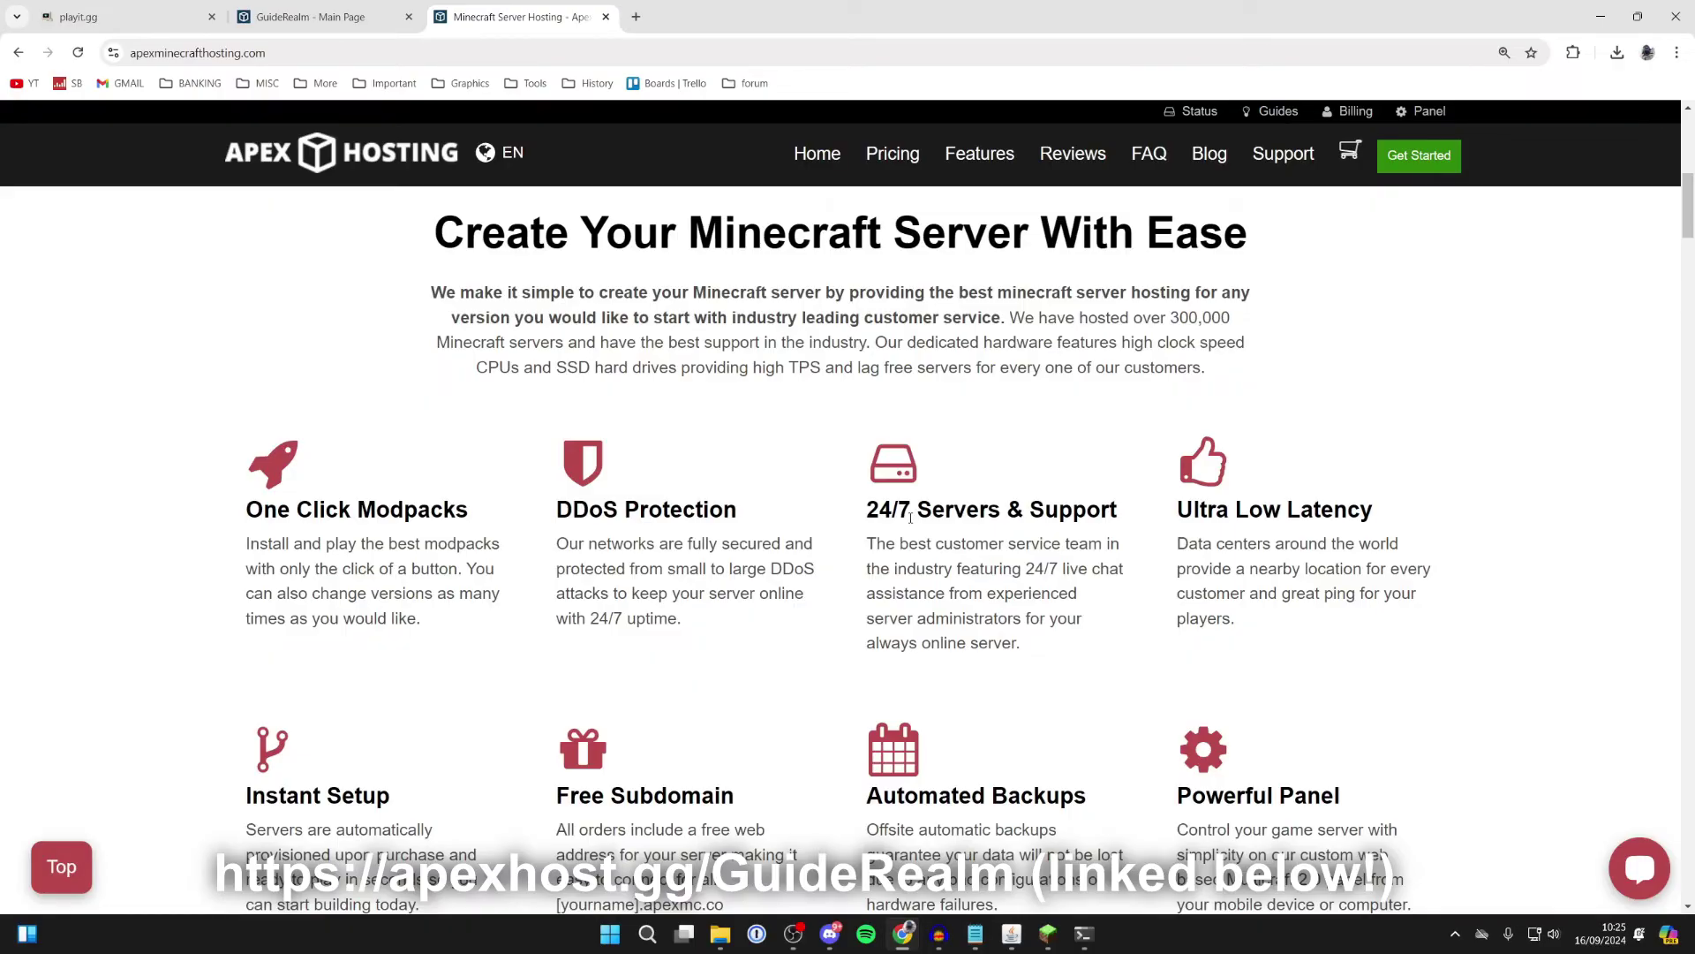
{"action": "scroll", "coordinate": [335, 638], "scroll_direction": "down", "scroll_amount": 2}
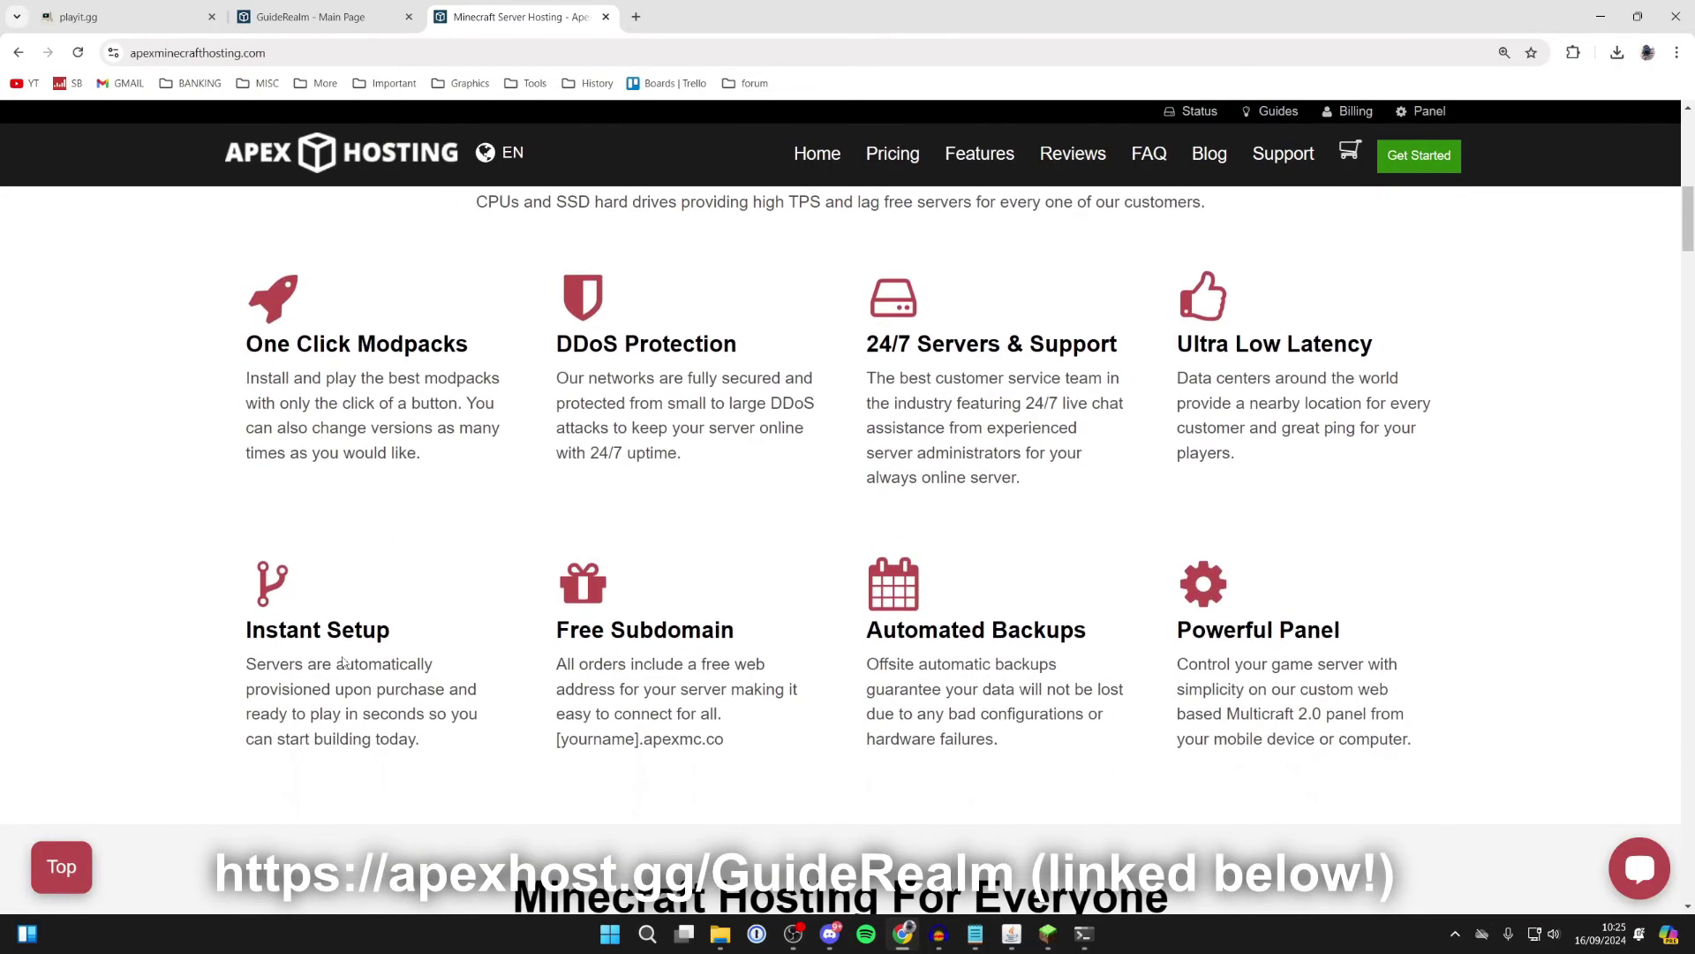
{"action": "scroll", "coordinate": [318, 634], "scroll_direction": "up", "scroll_amount": 10}
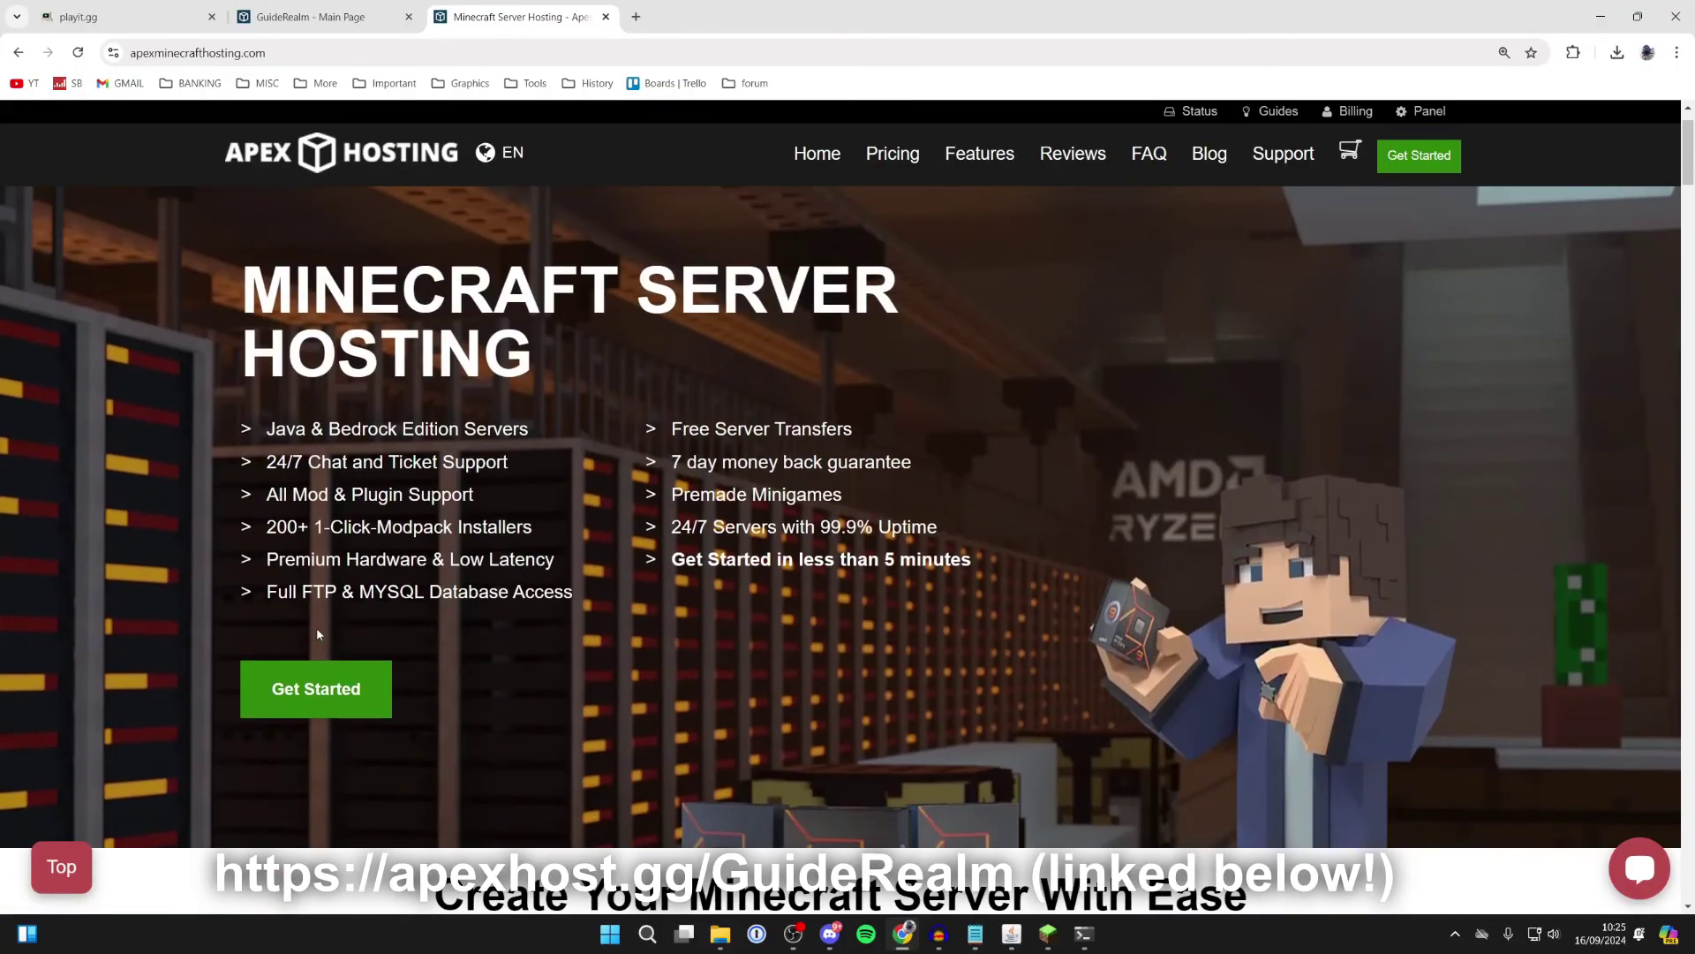
{"action": "scroll", "coordinate": [445, 442], "scroll_direction": "up", "scroll_amount": 1}
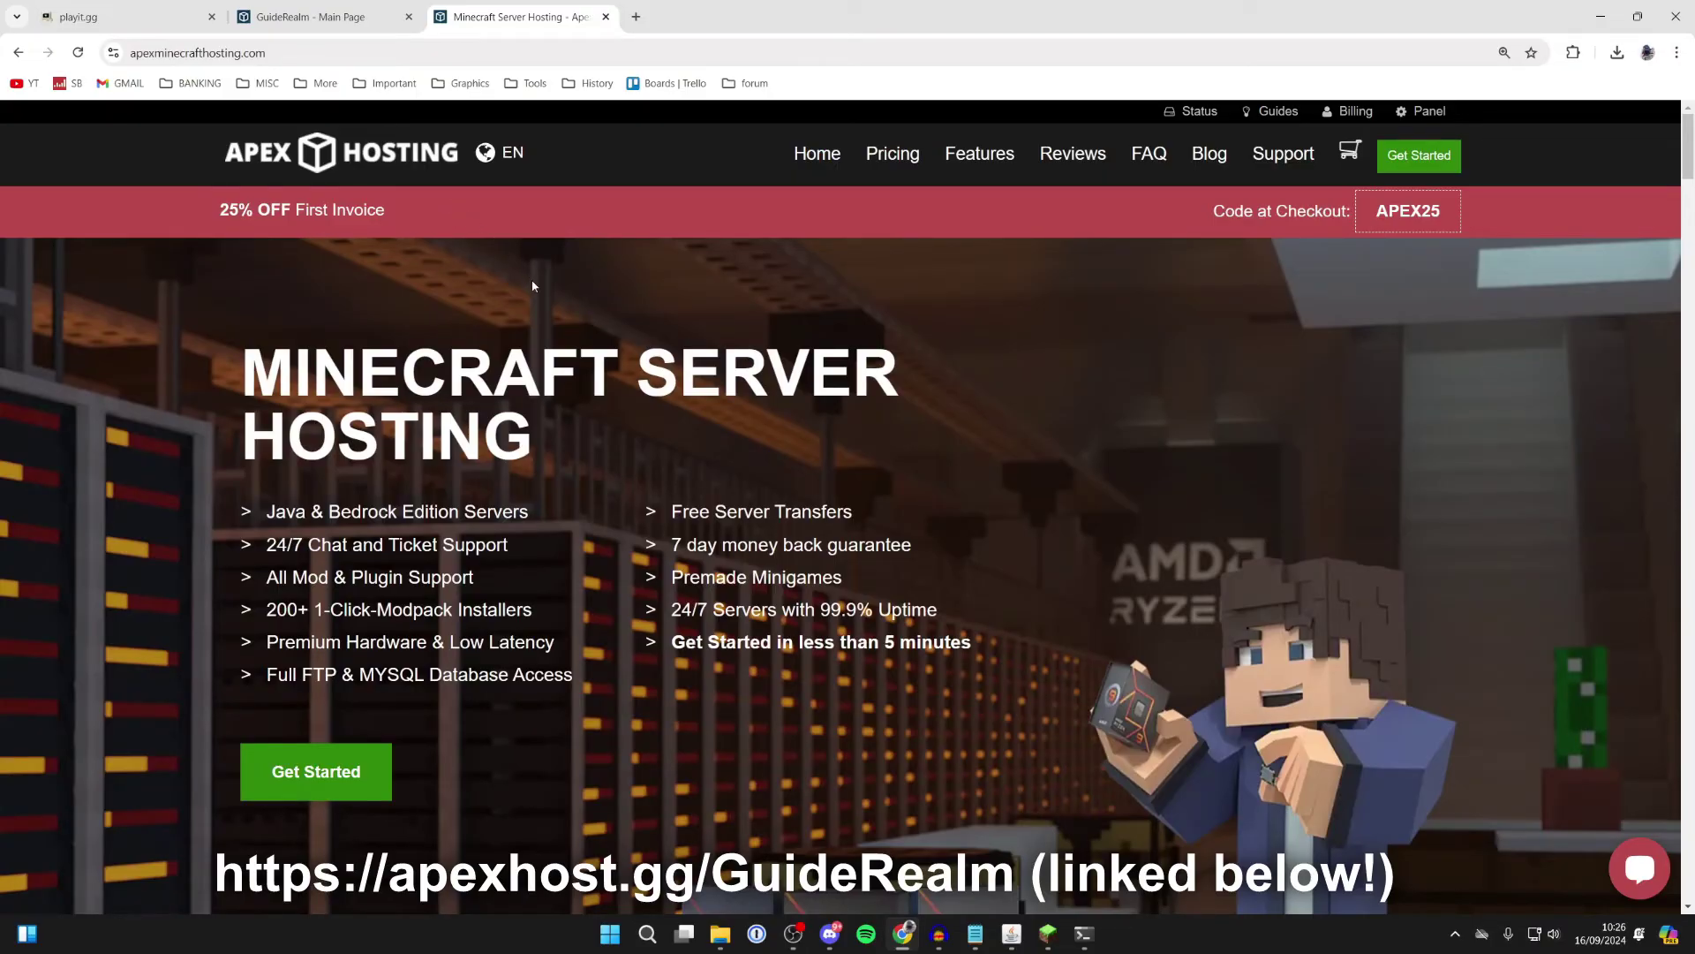
From the GuideRealm panel tab, copy the IP address and port 88.211.215.125:25565.
{"action": "left_click", "coordinate": [304, 16]}
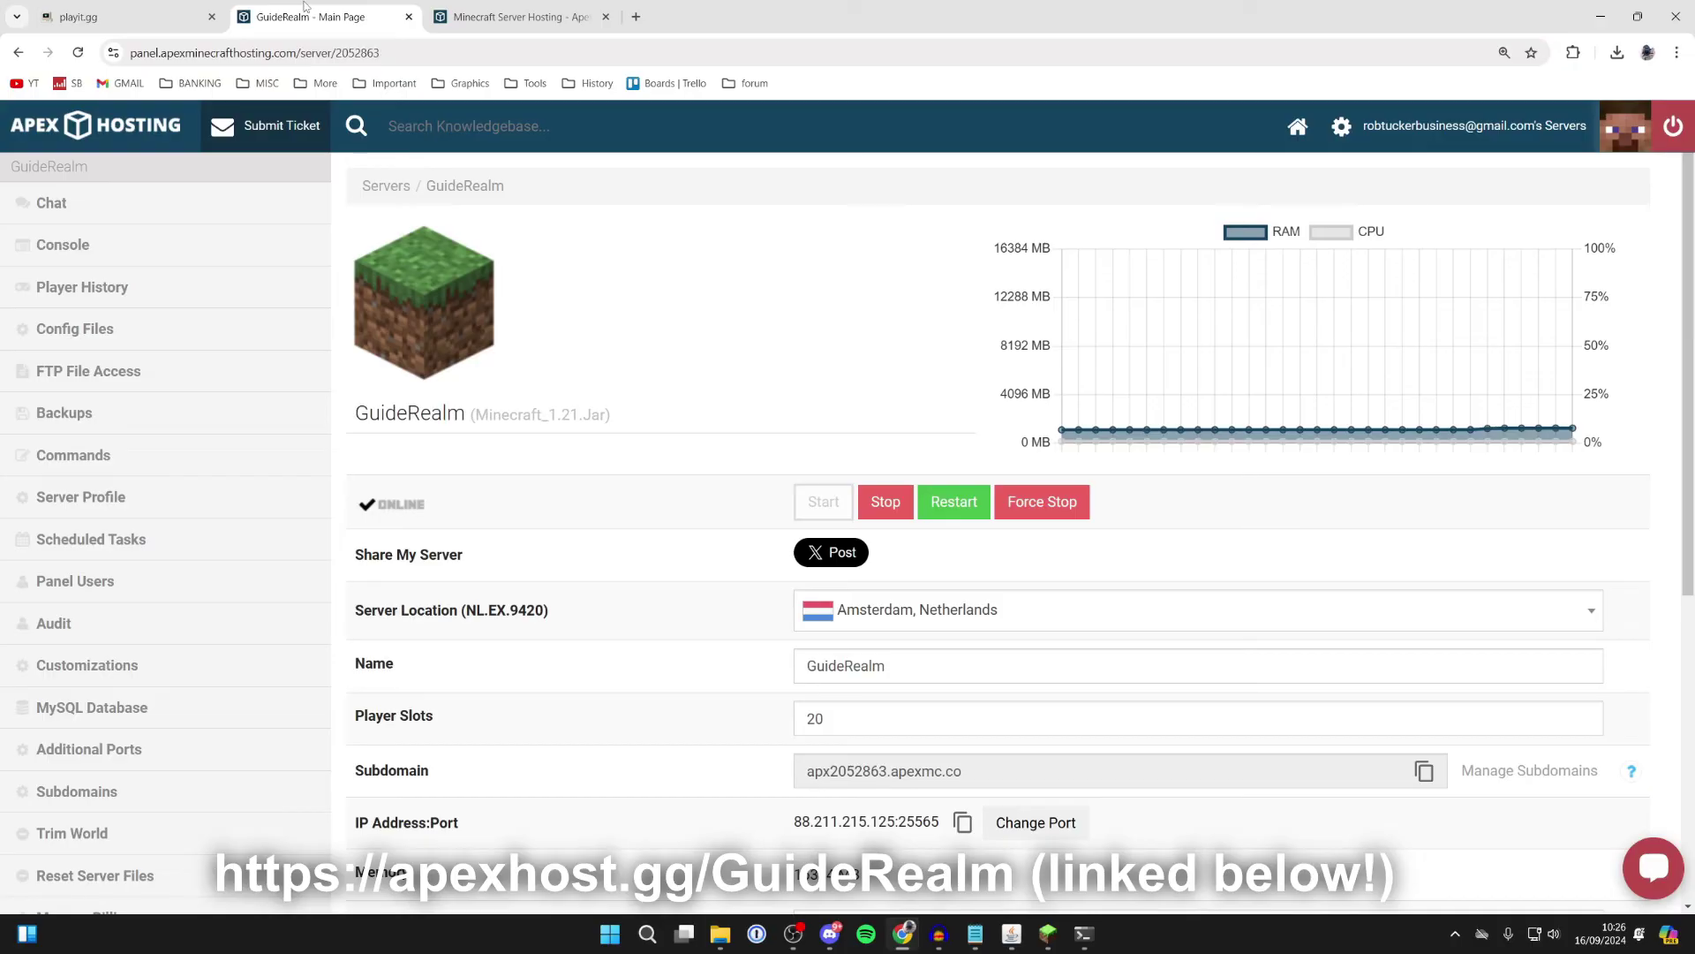
{"action": "scroll", "coordinate": [765, 554], "scroll_direction": "down", "scroll_amount": 3}
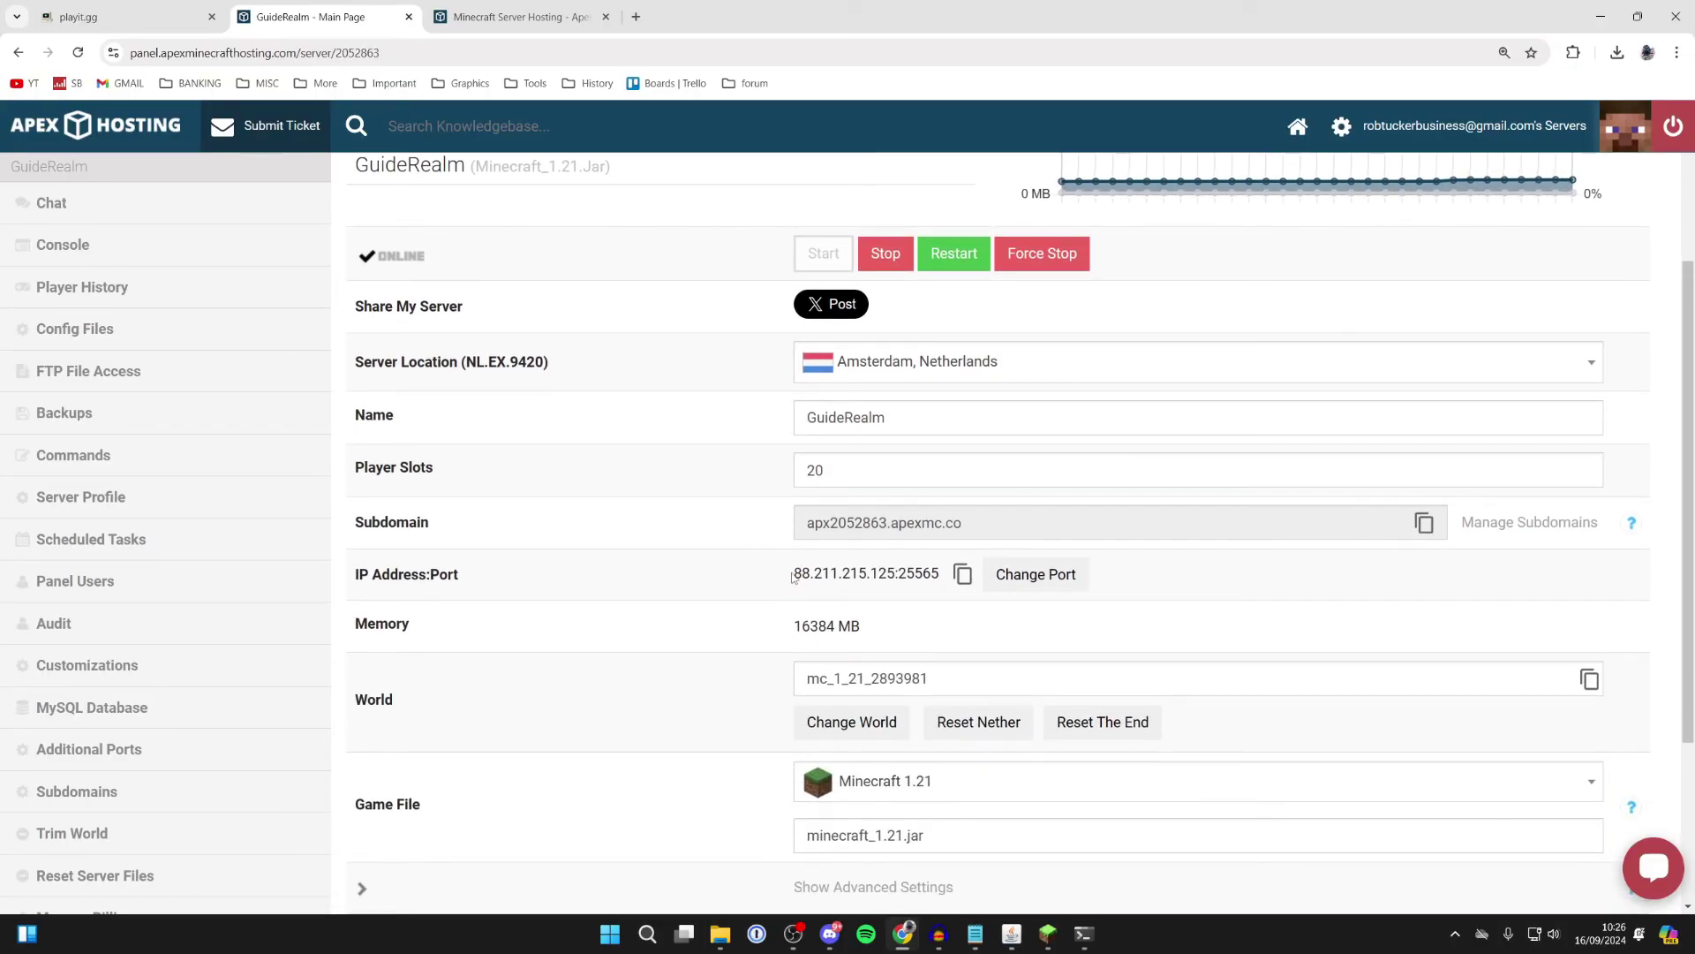
{"action": "left_click", "coordinate": [962, 574]}
Back in Minecraft Multiplayer, save a server entry with the pasted address 88.211.215.125:25565.
{"action": "left_click", "coordinate": [1048, 933]}
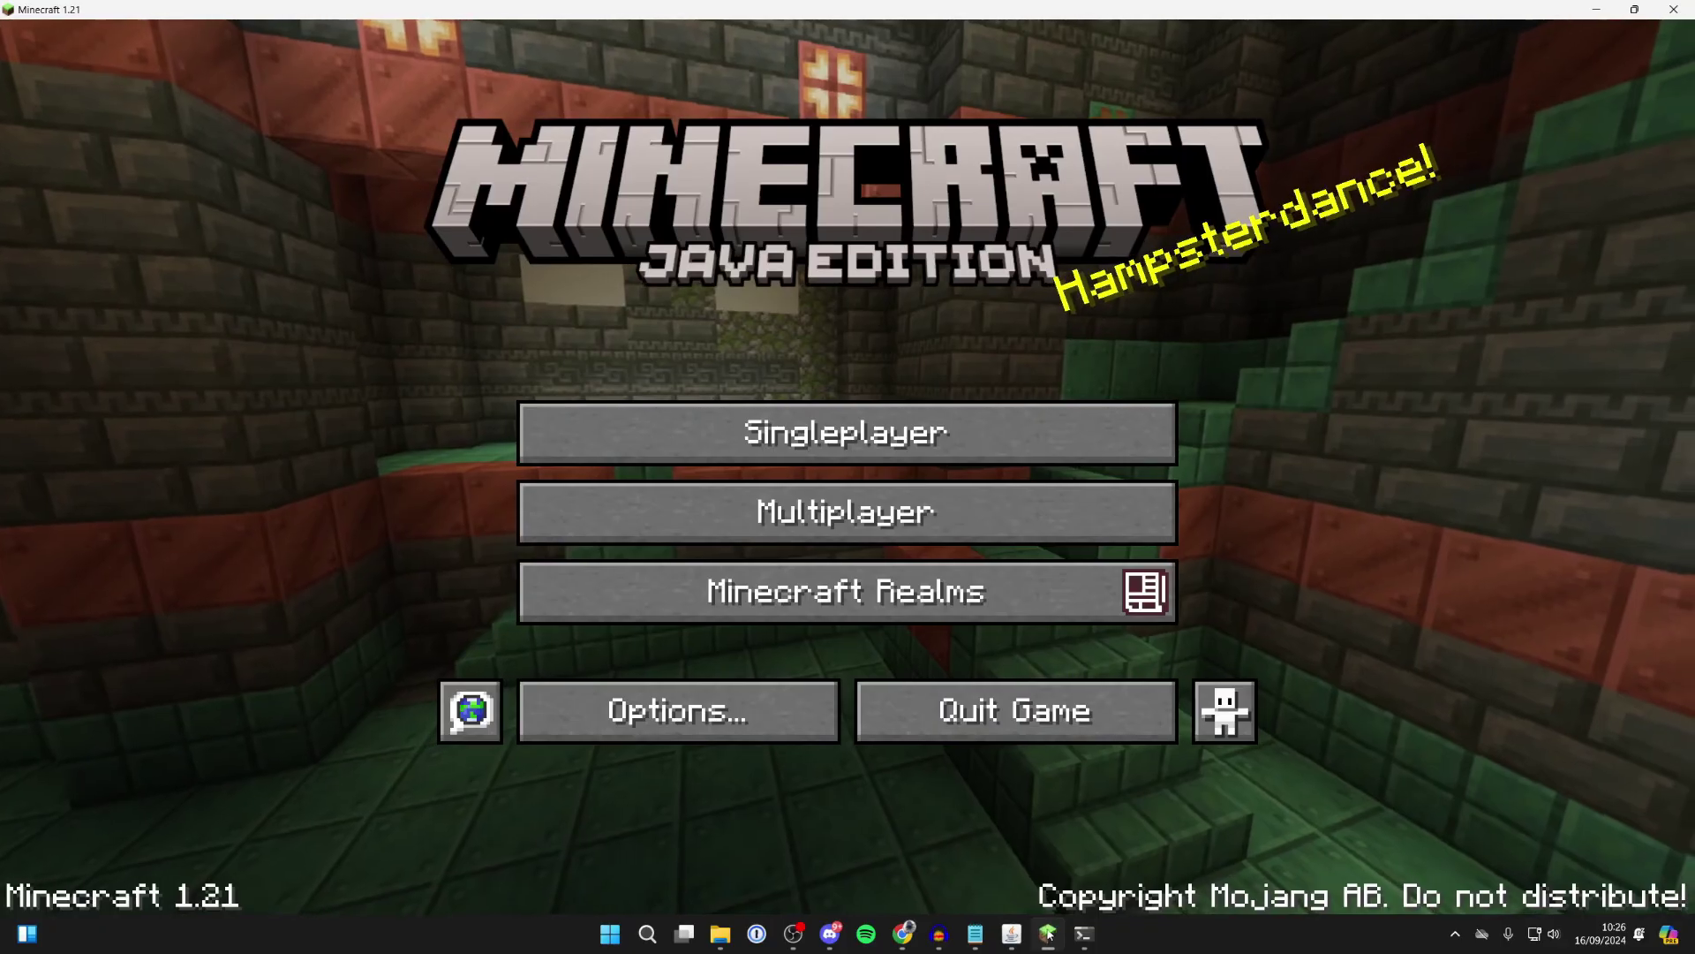
{"action": "left_click", "coordinate": [848, 512]}
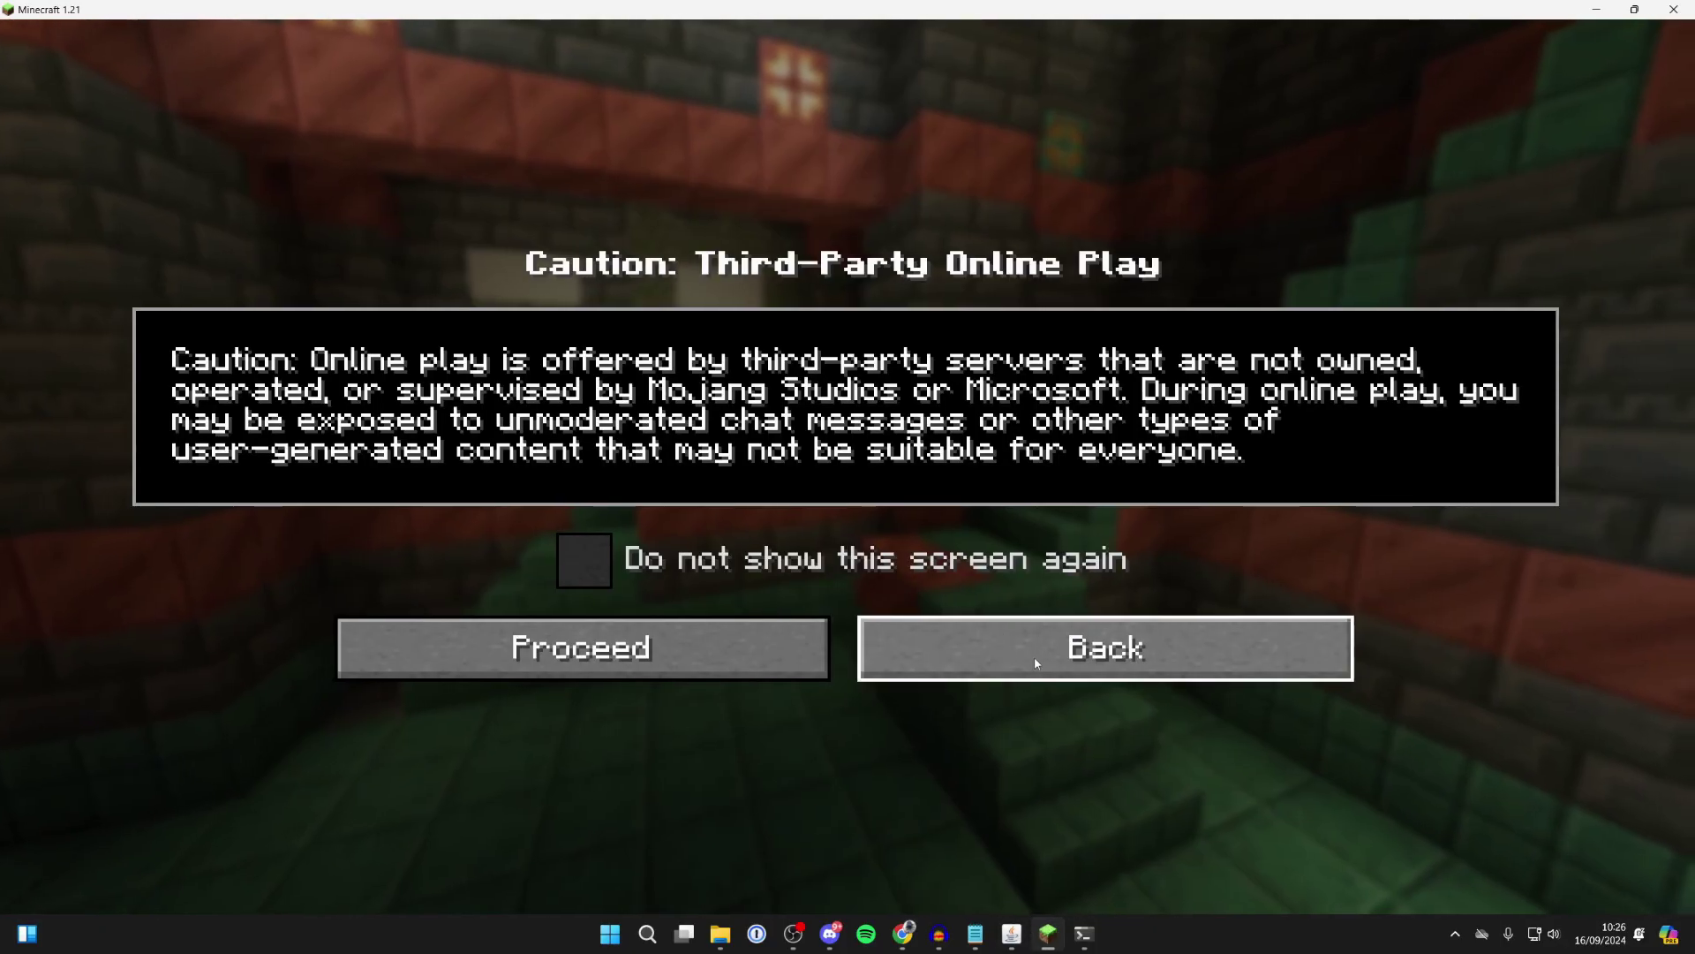
{"action": "left_click", "coordinate": [530, 649]}
{"action": "left_click", "coordinate": [1075, 749]}
{"action": "left_click", "coordinate": [768, 404]}
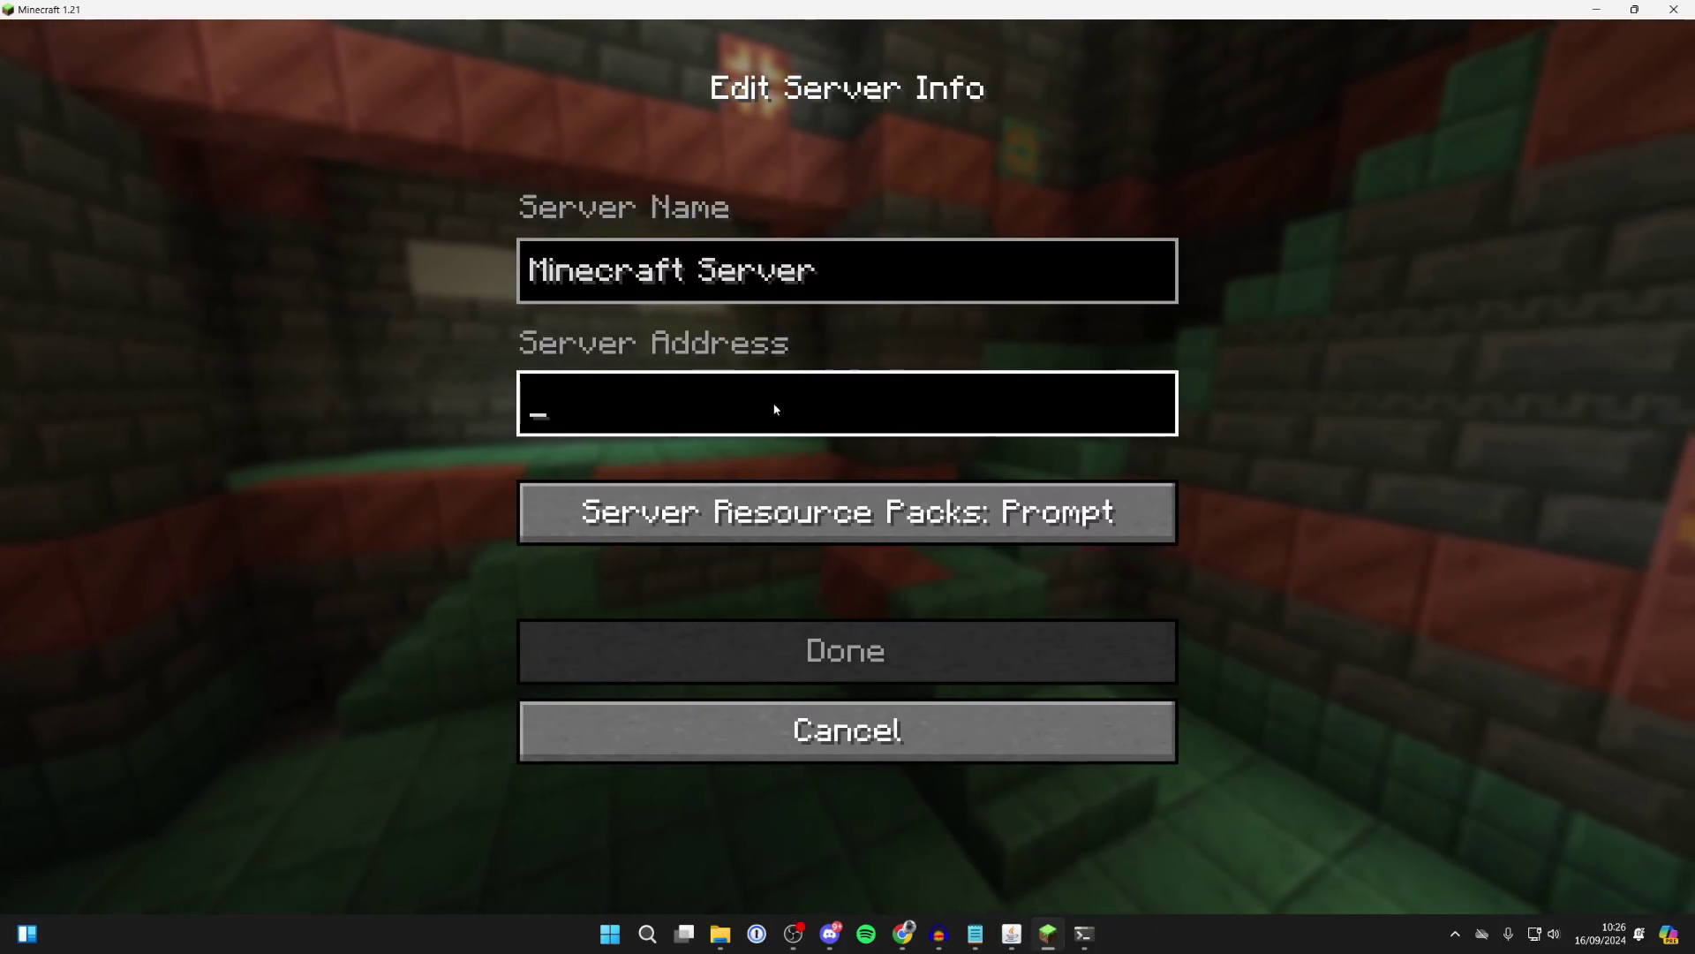
{"action": "key", "text": "ctrl+v"}
{"action": "left_click", "coordinate": [852, 649]}
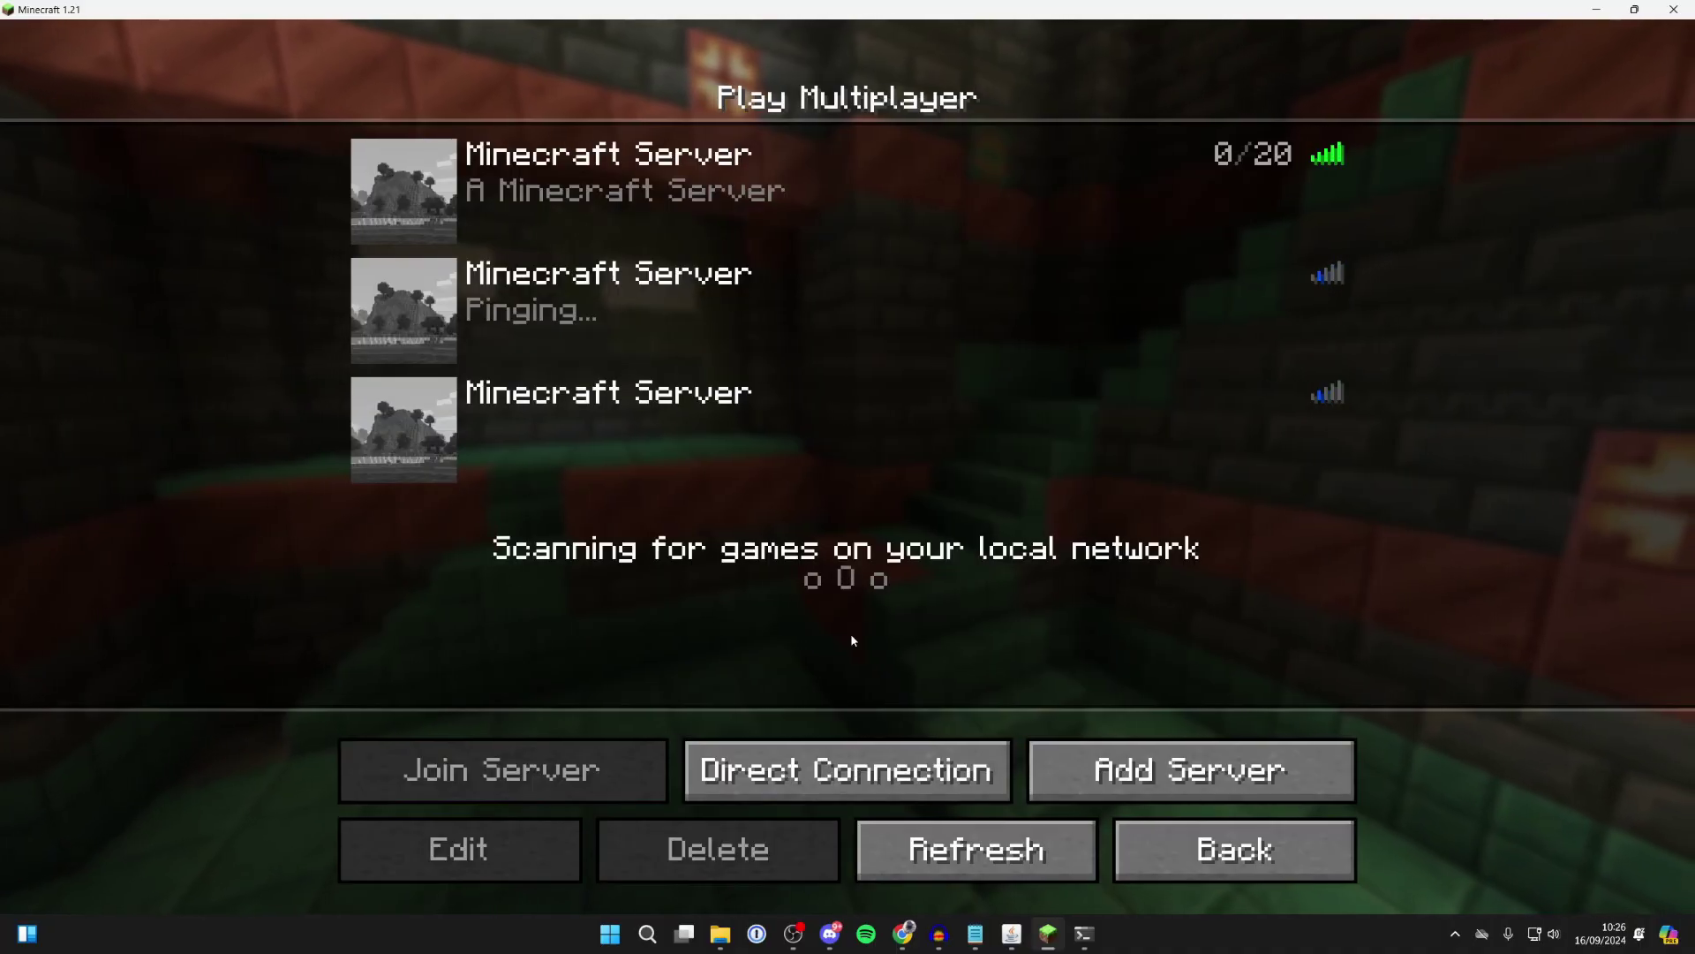
Select the new Apex server entry and join its snowy world.
{"action": "left_click", "coordinate": [869, 446]}
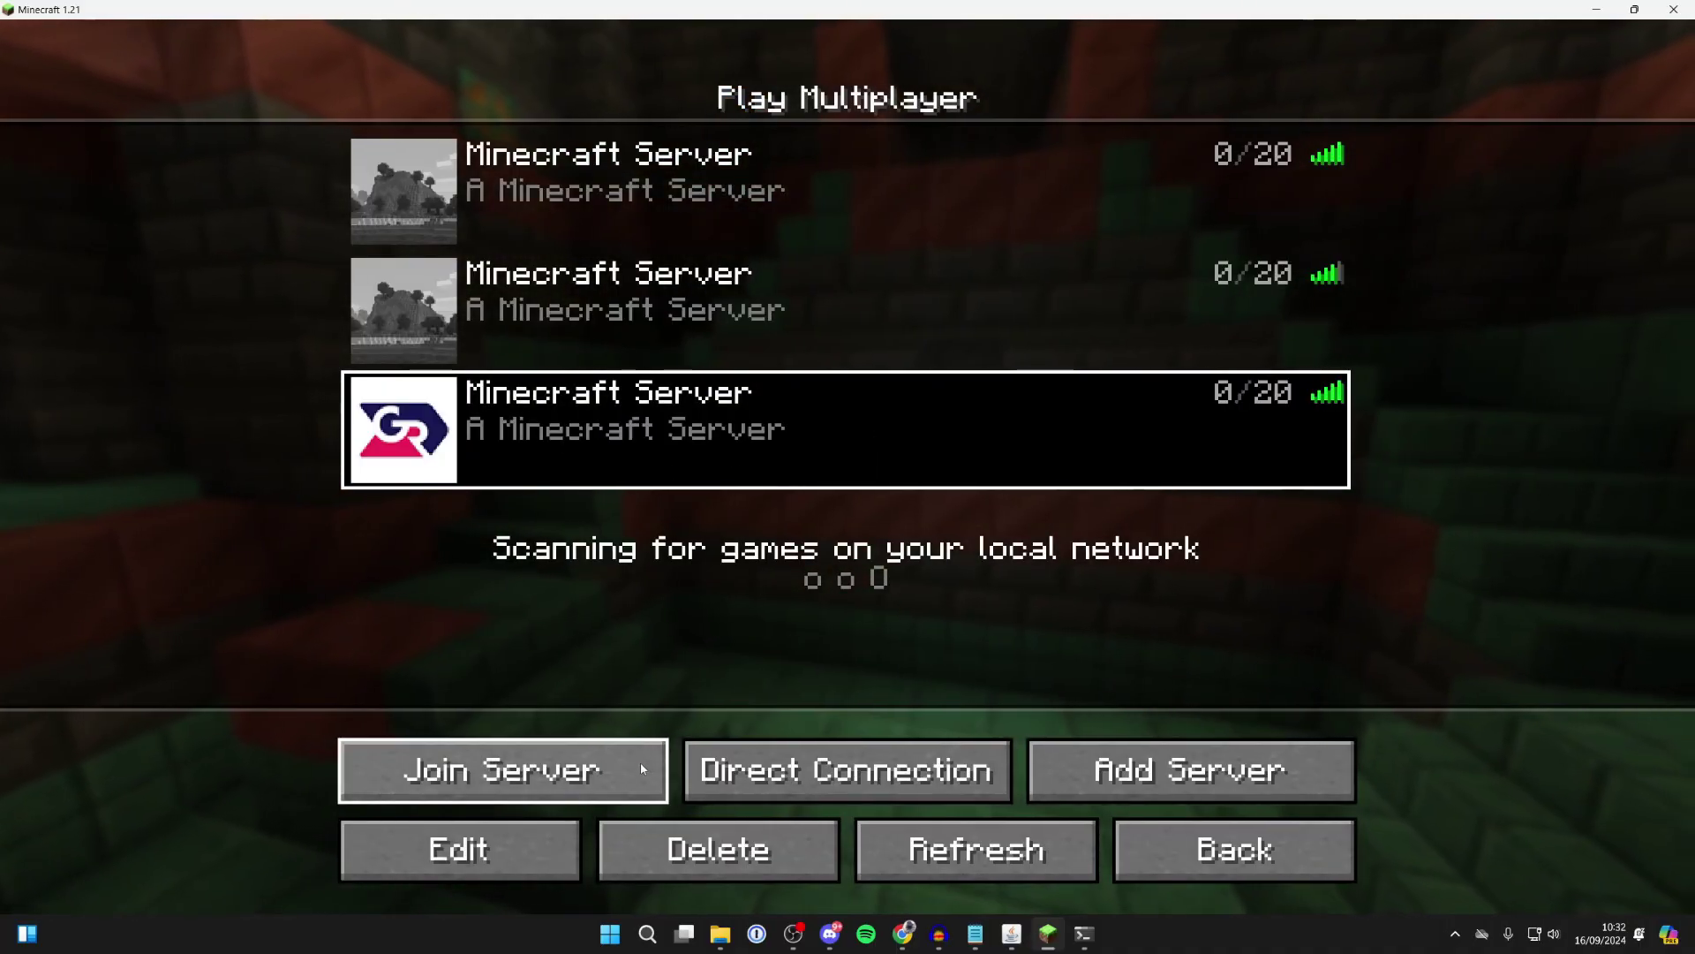
{"action": "left_click", "coordinate": [630, 760]}
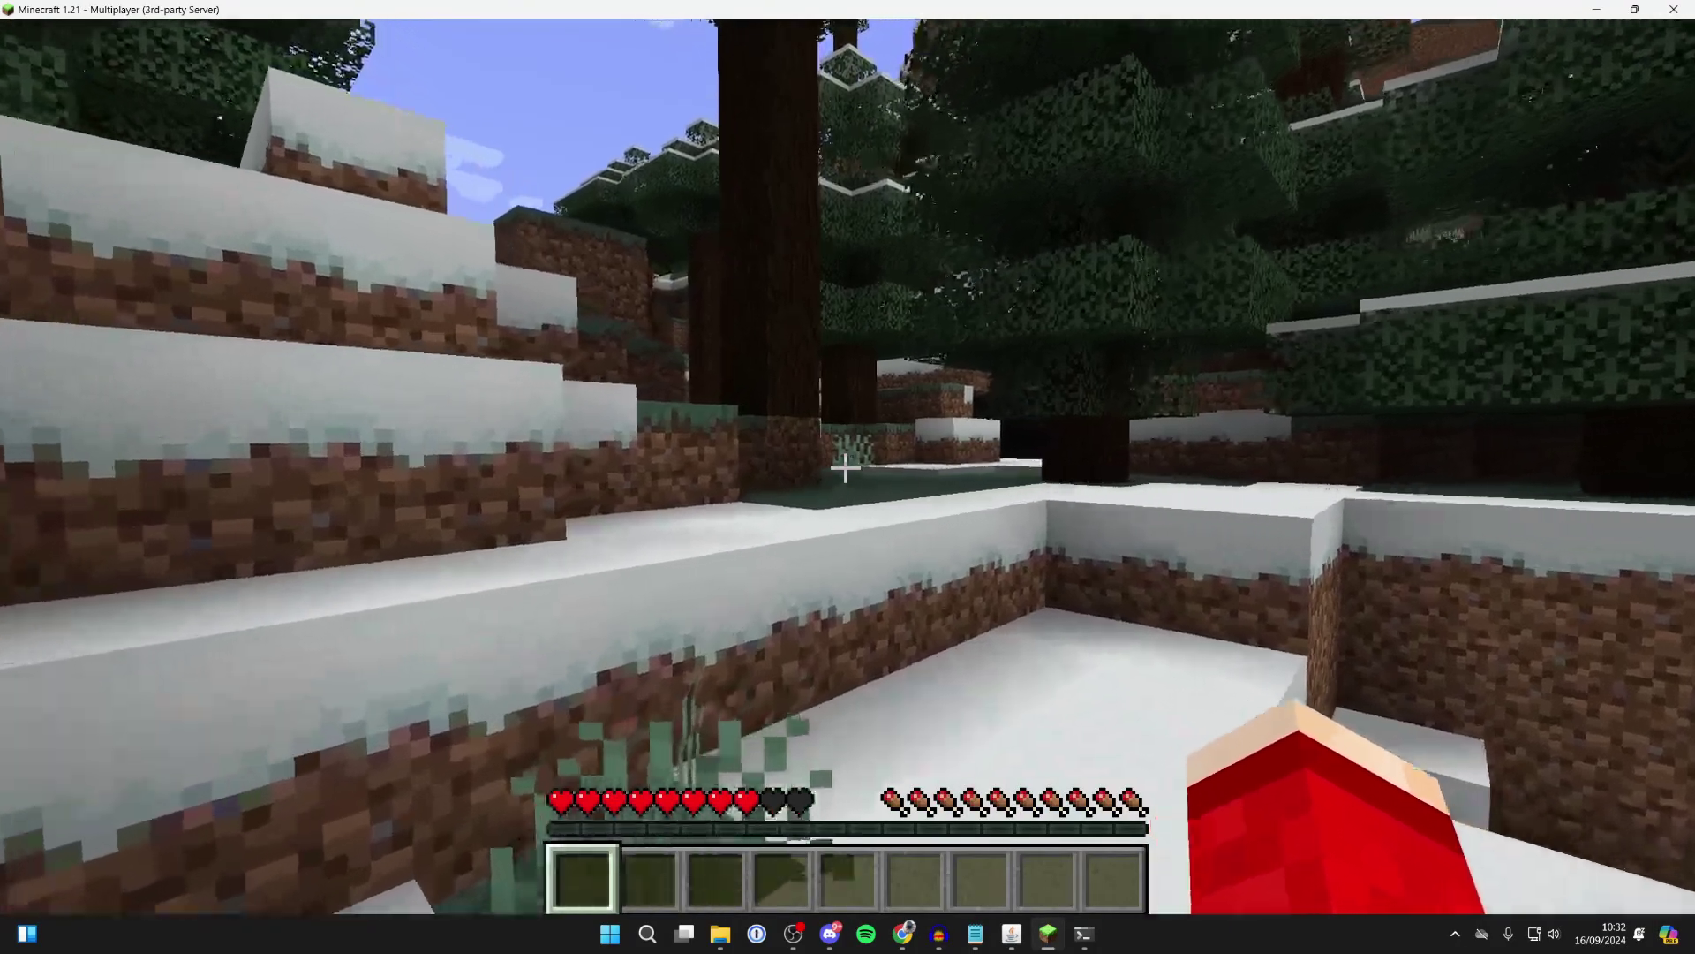
{"action": "mouse_move", "coordinate": [845, 468]}
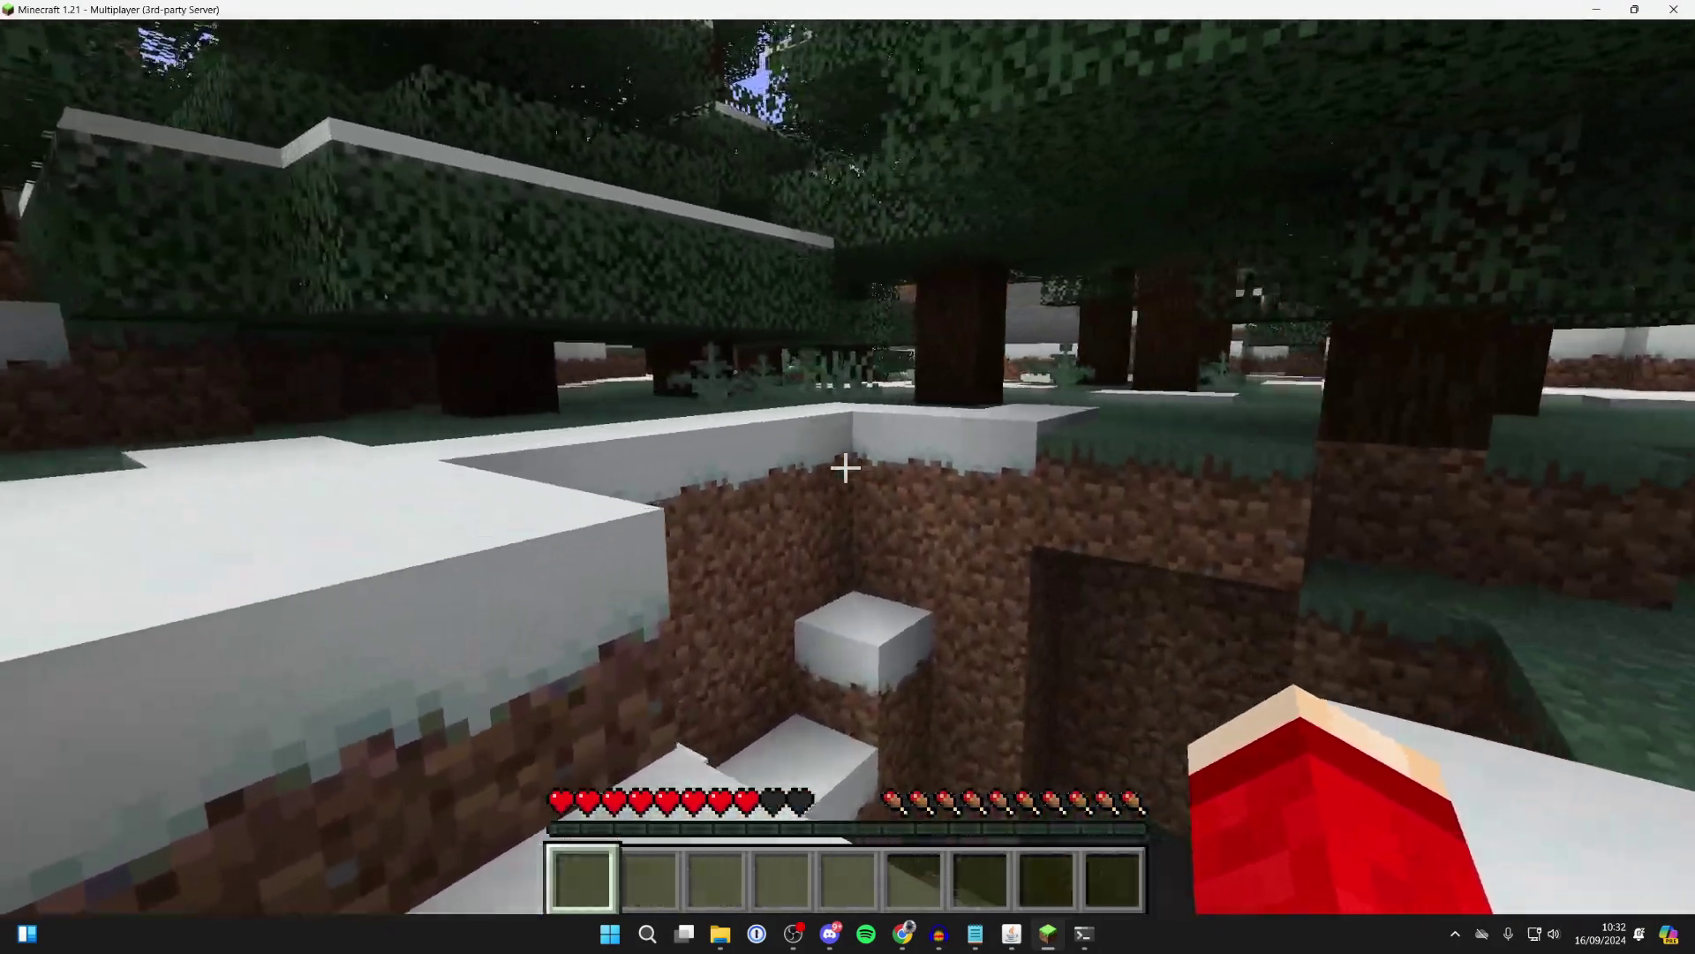